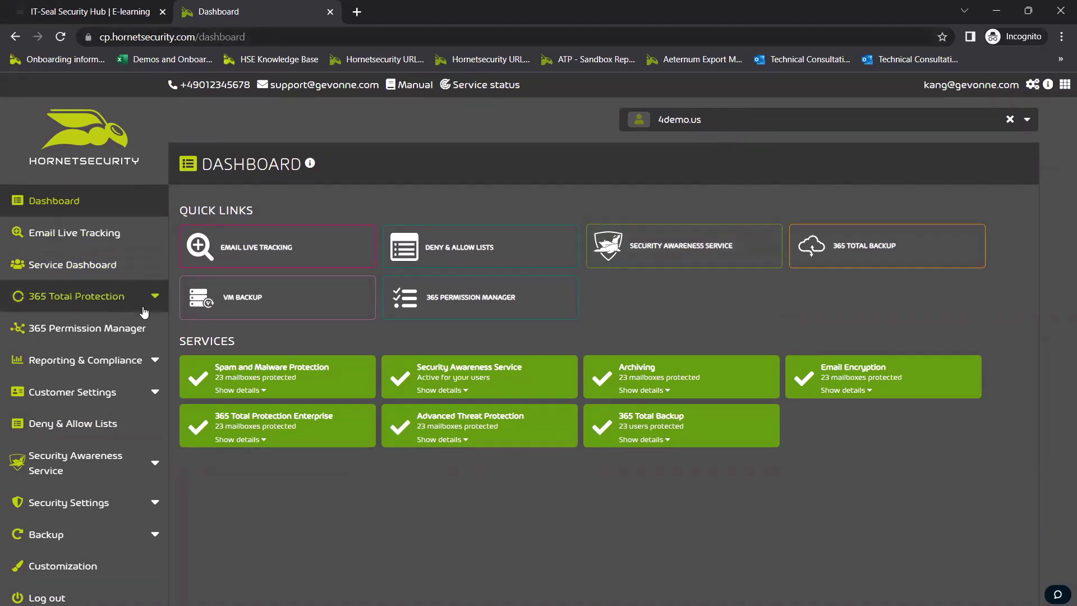
Expand Security Awareness Service in the Hornetsecurity sidebar to reveal its Dashboard, Statistics, Configuration and Monitoring pages
{"action": "left_click", "coordinate": [101, 476]}
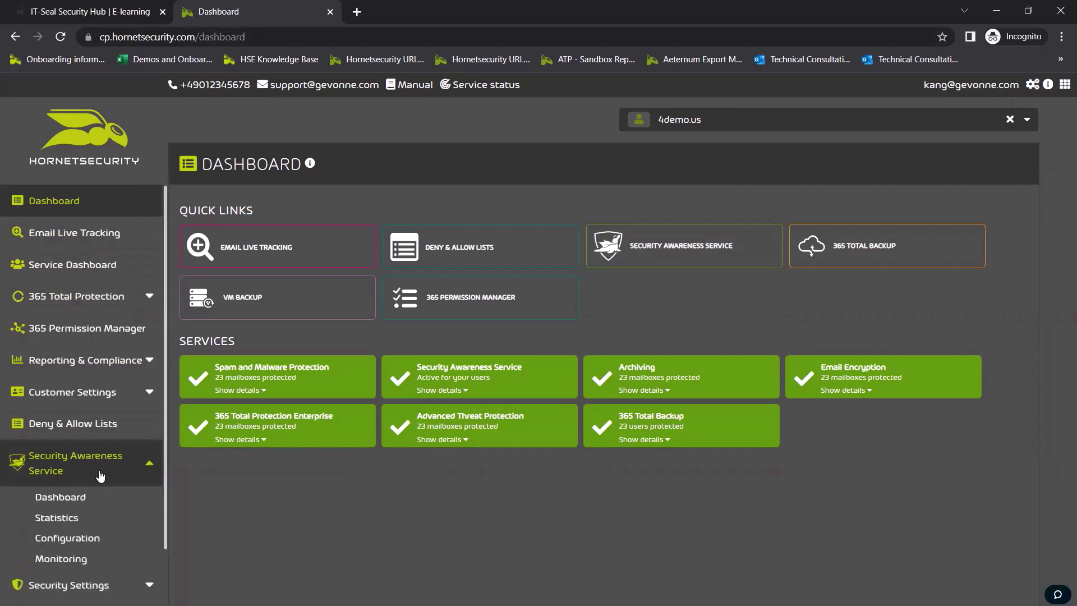
{"action": "scroll", "coordinate": [100, 476], "scroll_direction": "down", "scroll_amount": 2}
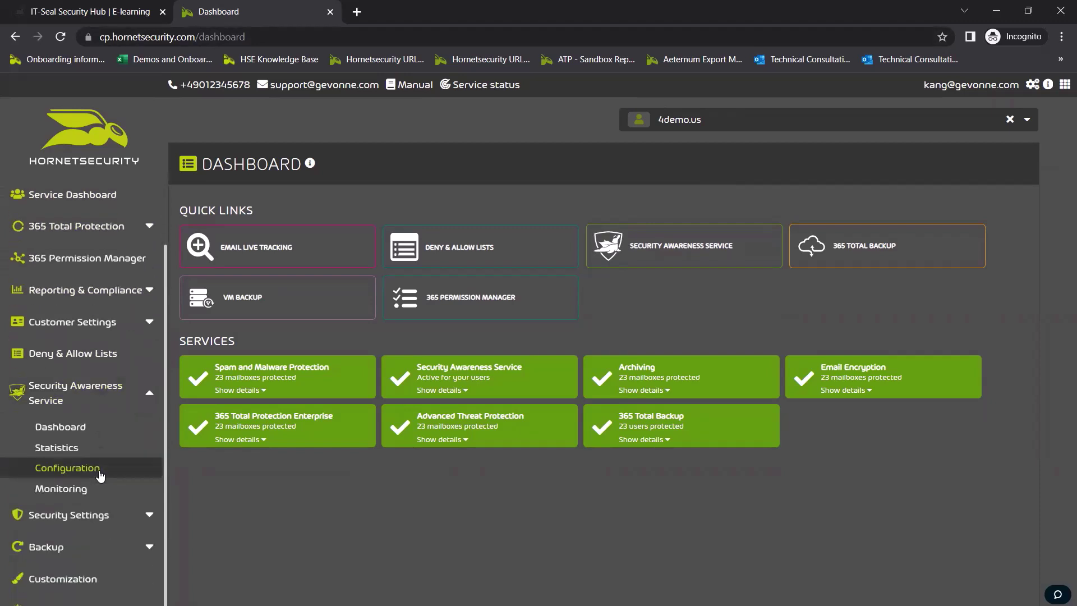
Open the Security Awareness Service Configuration page and scroll through its groups and Excluded Users sections
{"action": "left_click", "coordinate": [101, 476]}
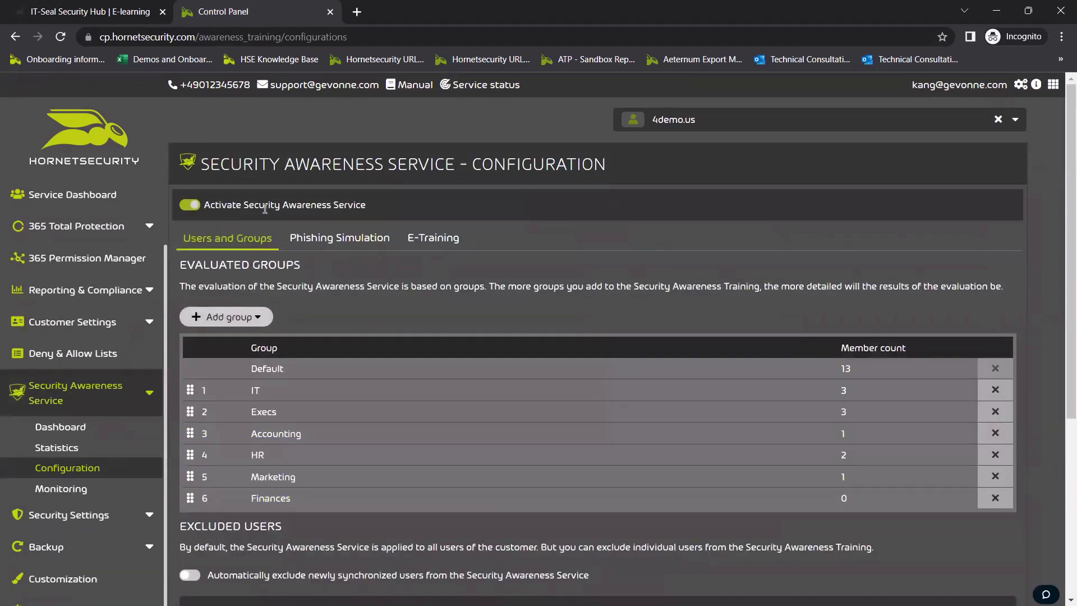
{"action": "scroll", "coordinate": [365, 293], "scroll_direction": "down", "scroll_amount": 1}
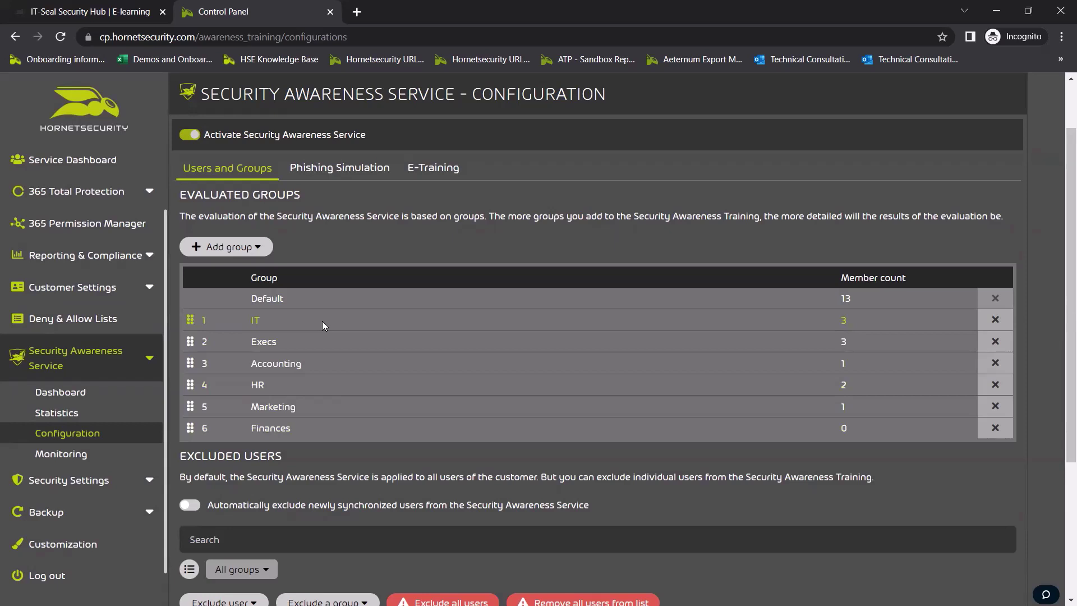
{"action": "scroll", "coordinate": [322, 321], "scroll_direction": "down", "scroll_amount": 4}
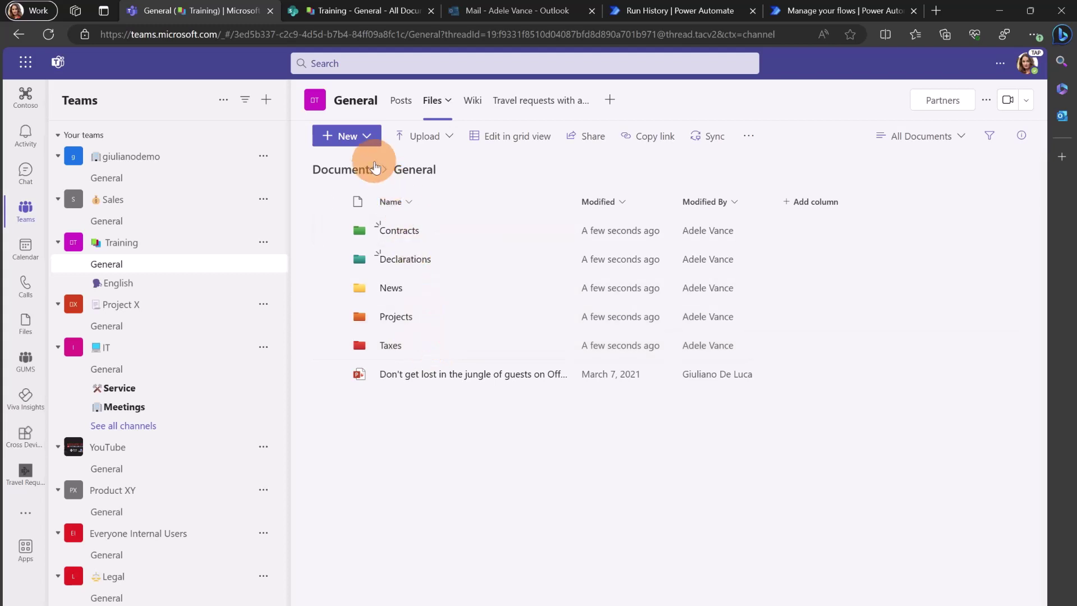
Open the New menu in the Training team's General channel Files tab
{"action": "left_click", "coordinate": [367, 140]}
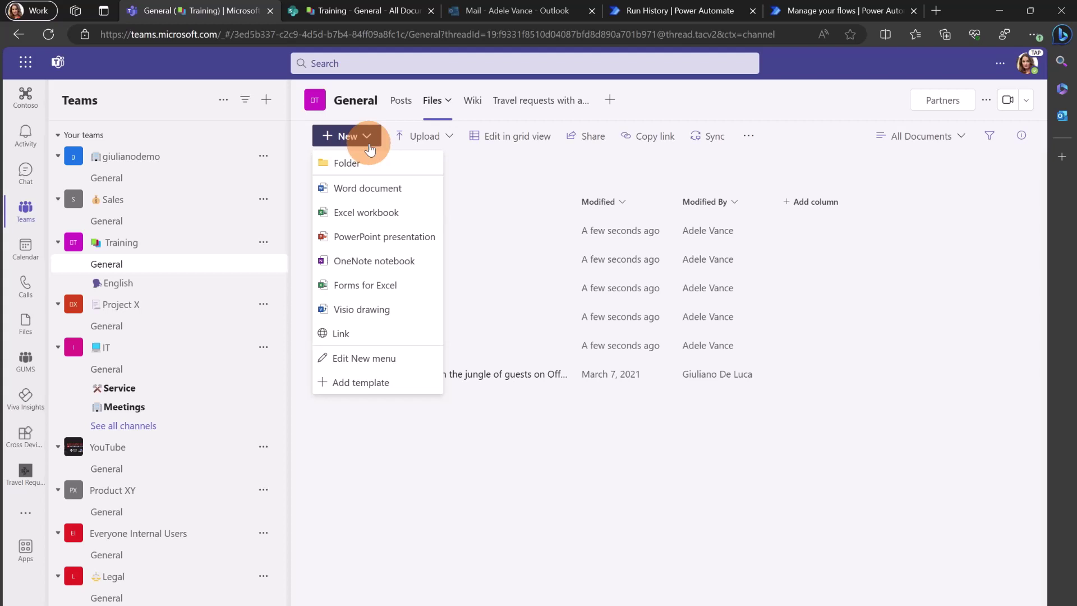
Set up a new folder named 'test' with the magenta folder colour
{"action": "left_click", "coordinate": [344, 163]}
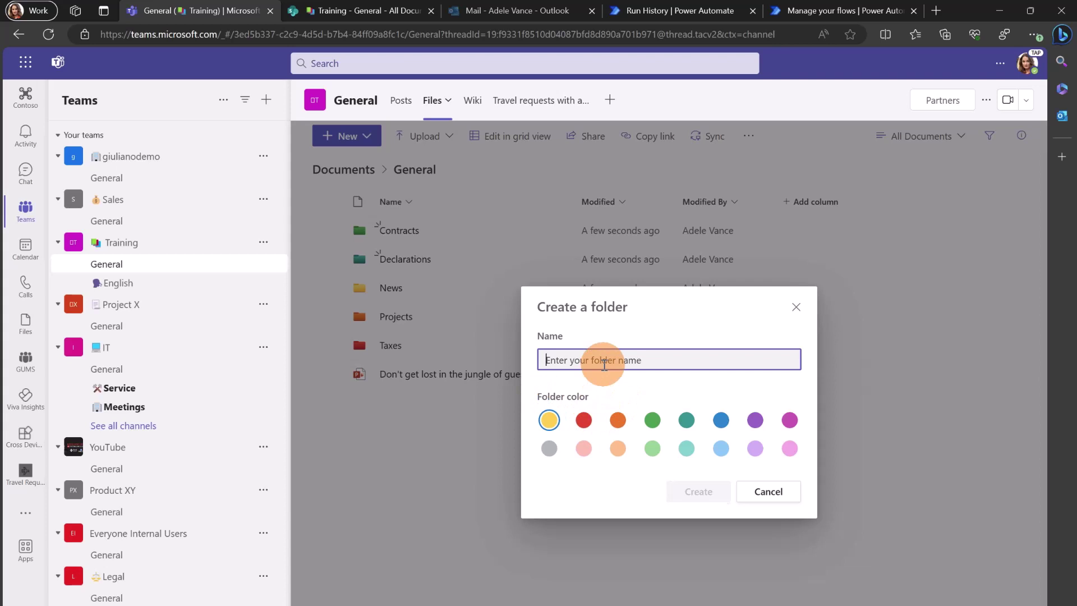
{"action": "type", "text": "test"}
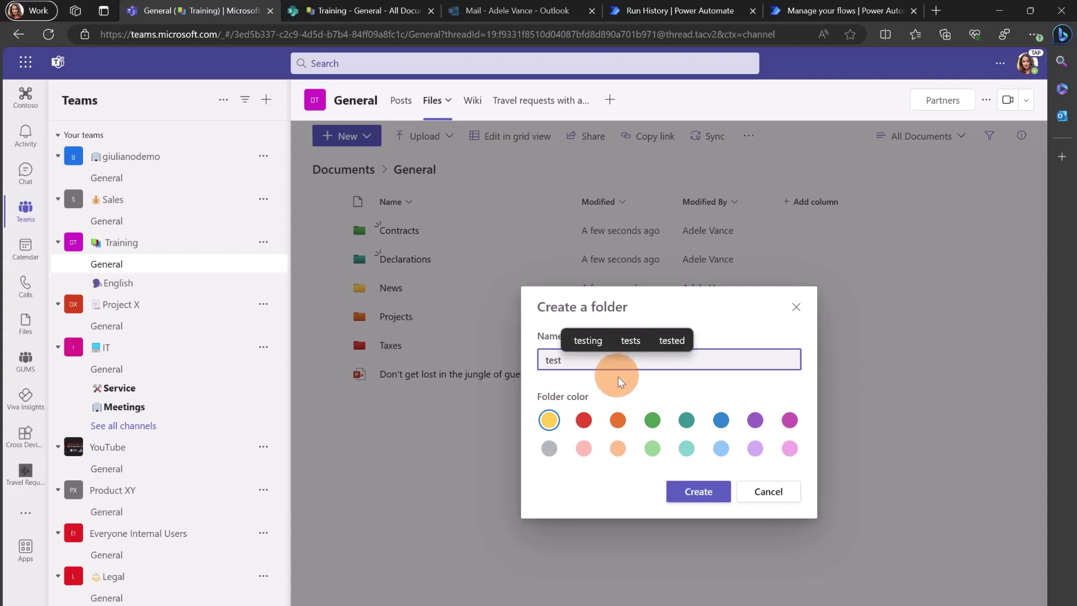
{"action": "left_click", "coordinate": [789, 421]}
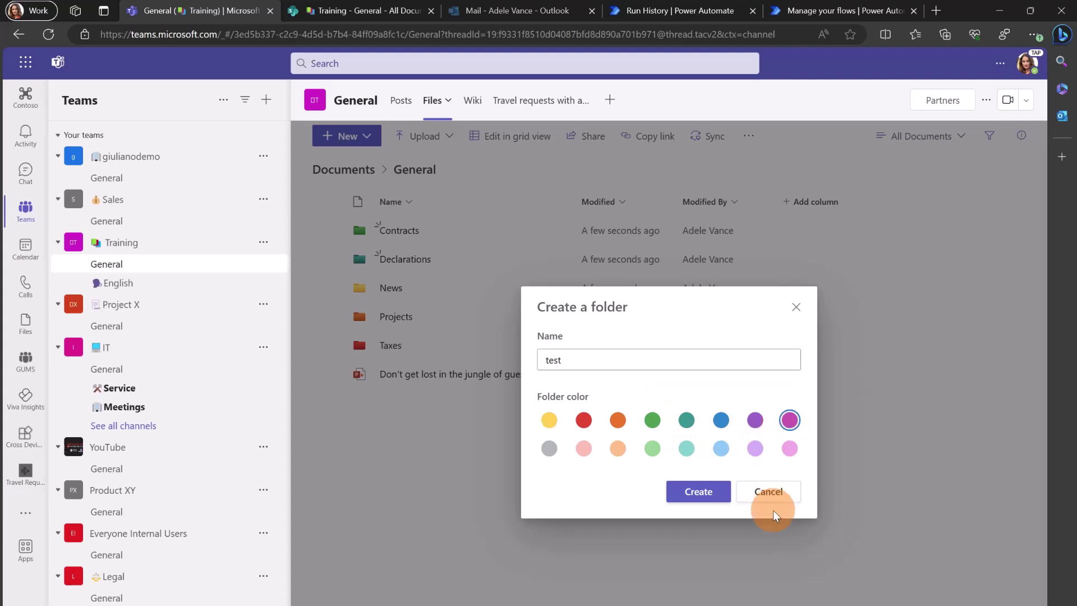
Create the magenta 'test' folder in the General channel files
{"action": "left_click", "coordinate": [697, 498]}
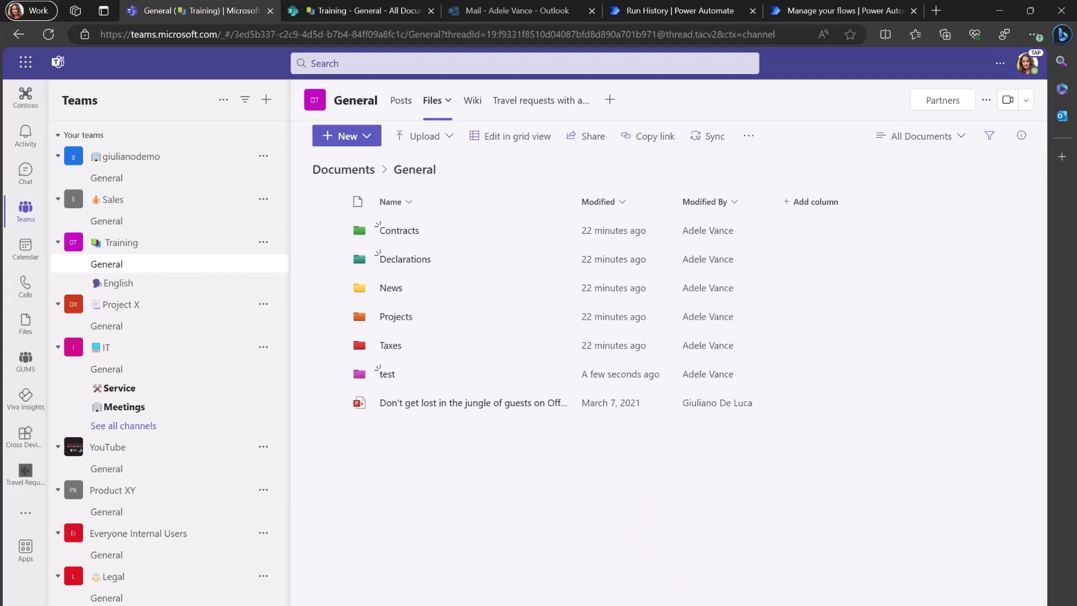
Switch to the PowerPoint slide listing the folder-colouring API calls
{"action": "left_click", "coordinate": [722, 586]}
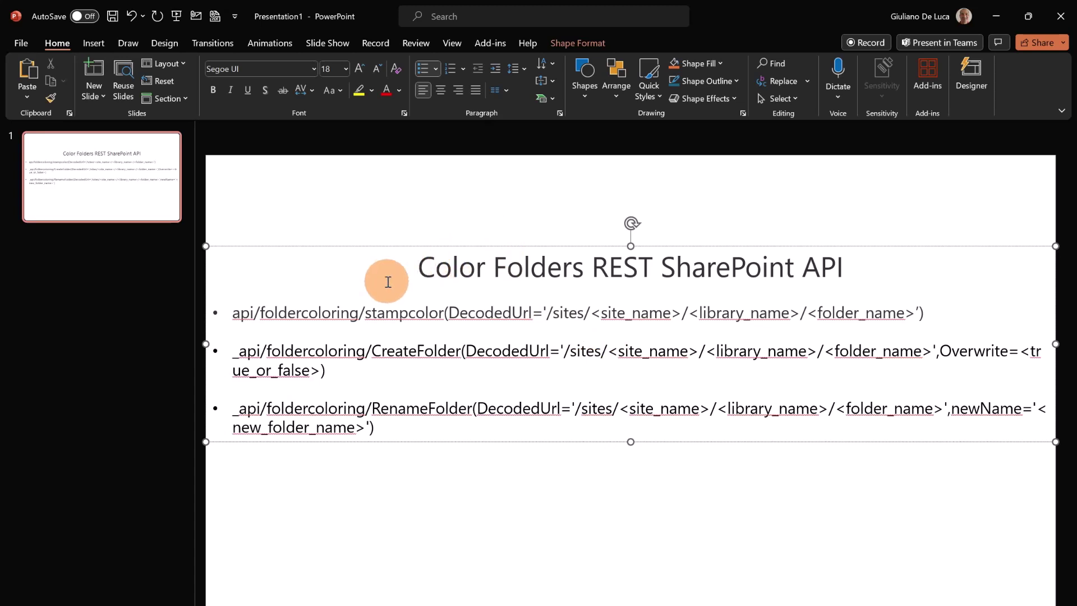
Prefix the first bullet's endpoint with _api/ and highlight its stampcolor method and site name
{"action": "left_click", "coordinate": [227, 313]}
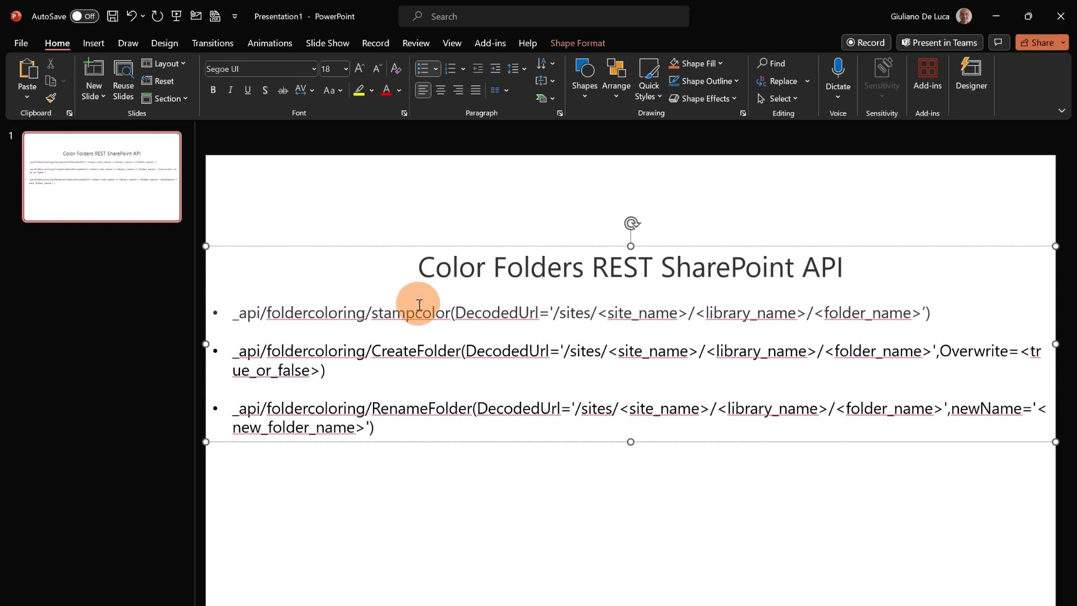
{"action": "left_click", "coordinate": [369, 314]}
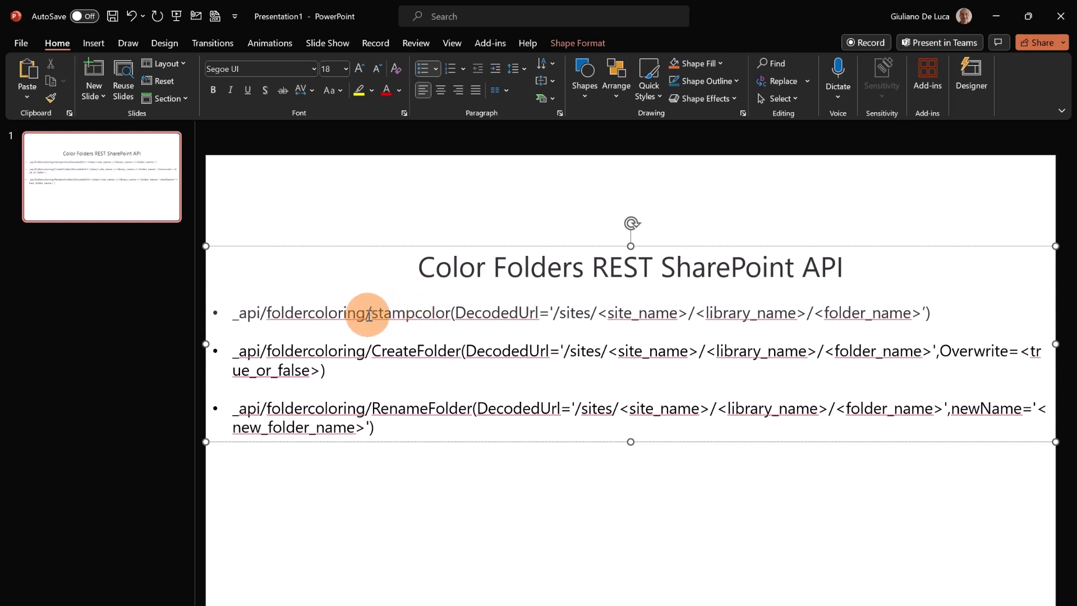
{"action": "left_click_drag", "start_coordinate": [369, 314], "coordinate": [450, 314]}
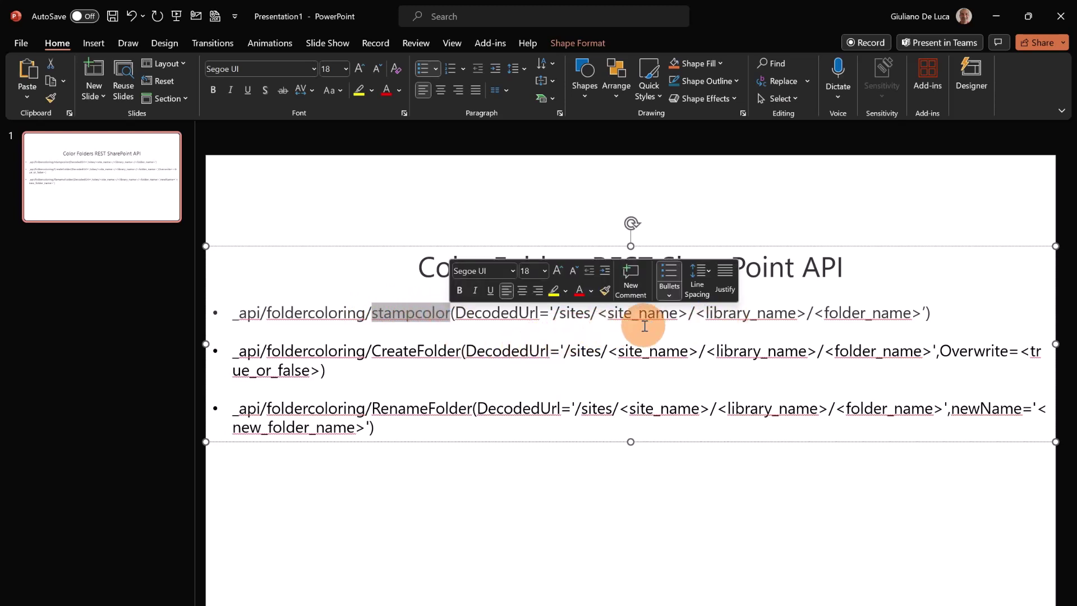
{"action": "left_click", "coordinate": [808, 314]}
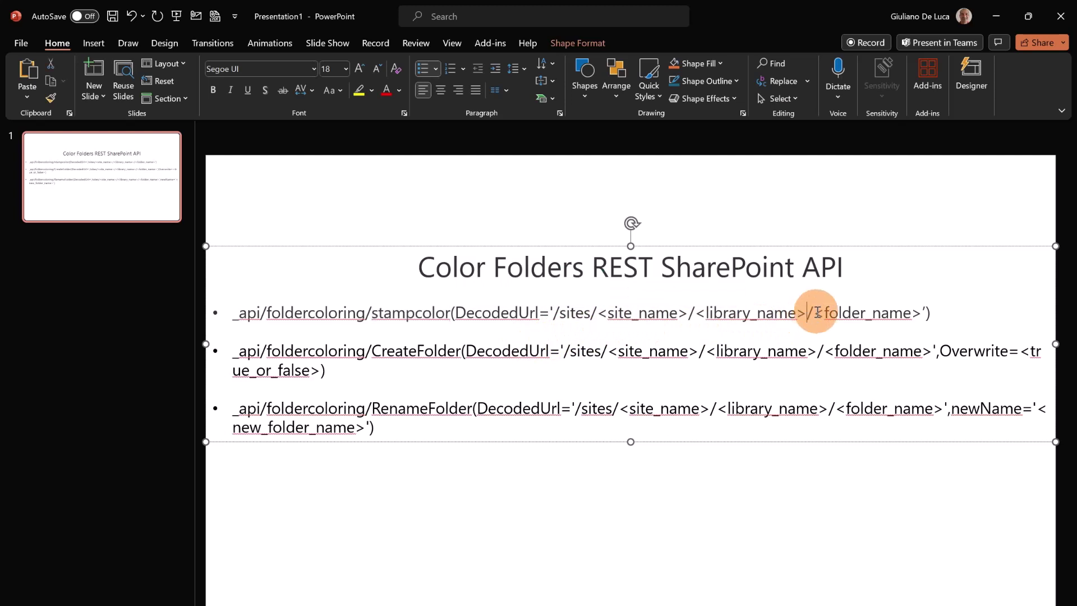
{"action": "left_click_drag", "start_coordinate": [590, 312], "coordinate": [690, 312]}
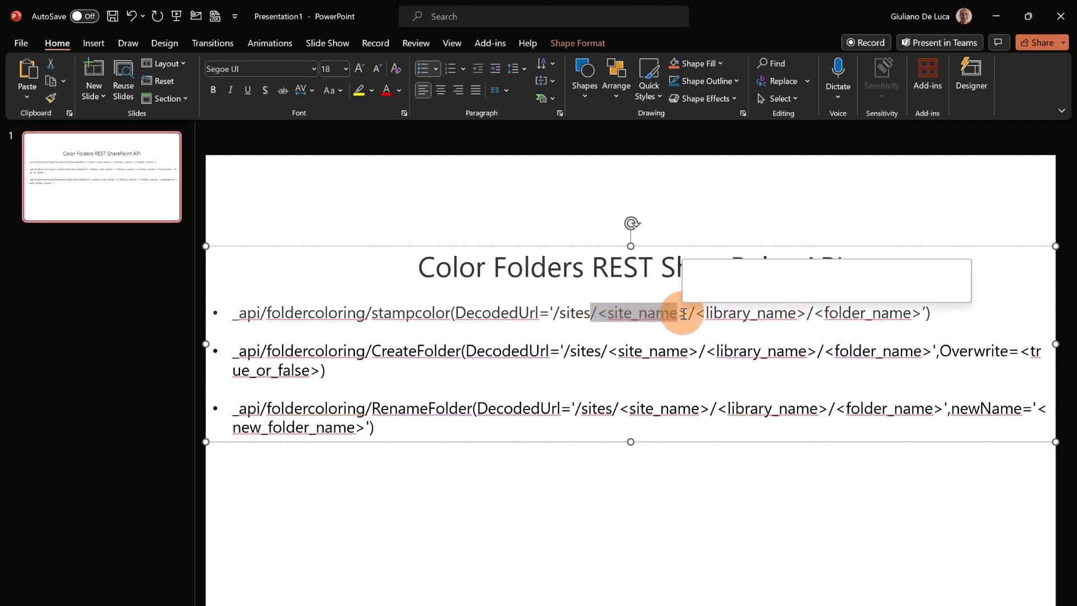
{"action": "left_click", "coordinate": [723, 314]}
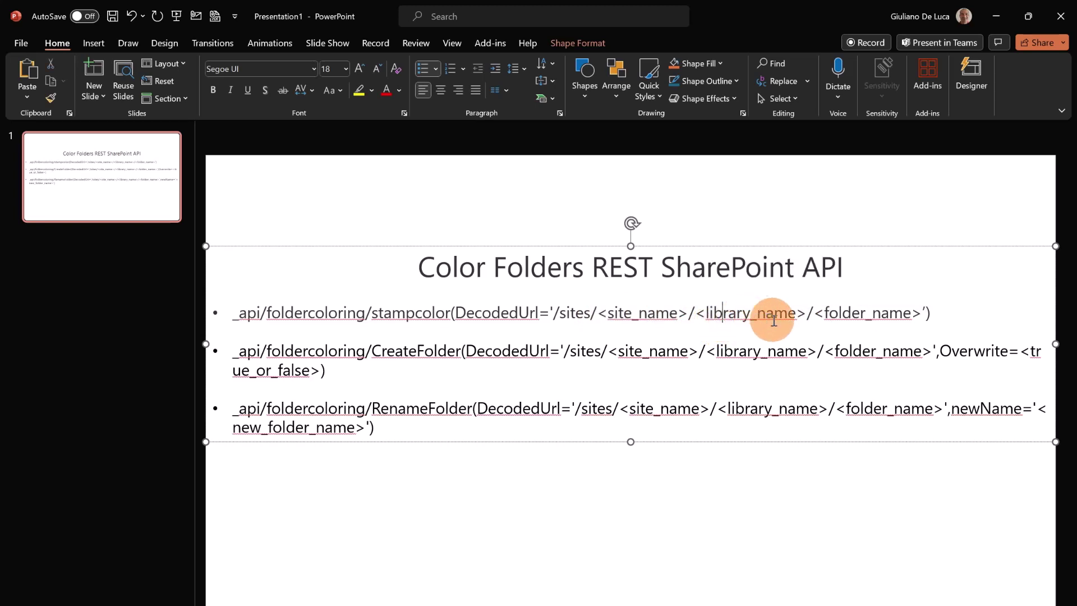
{"action": "left_click", "coordinate": [822, 314]}
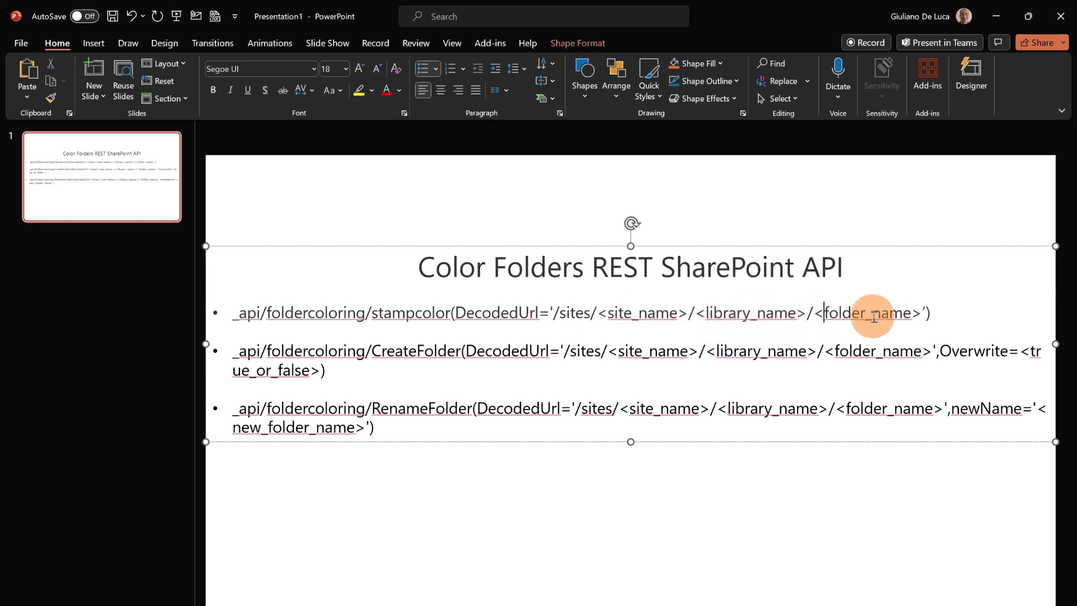
{"action": "left_click", "coordinate": [478, 363]}
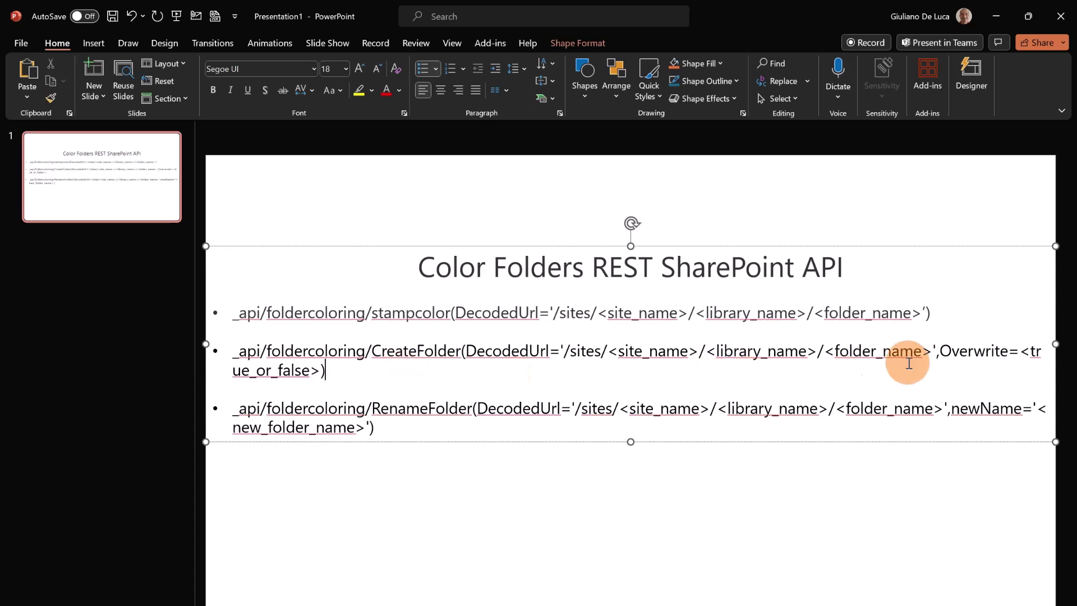
Highlight the CreateFolder and RenameFolder bullets, then switch to the SharePoint REST API Metadata Explorer
{"action": "left_click", "coordinate": [951, 352]}
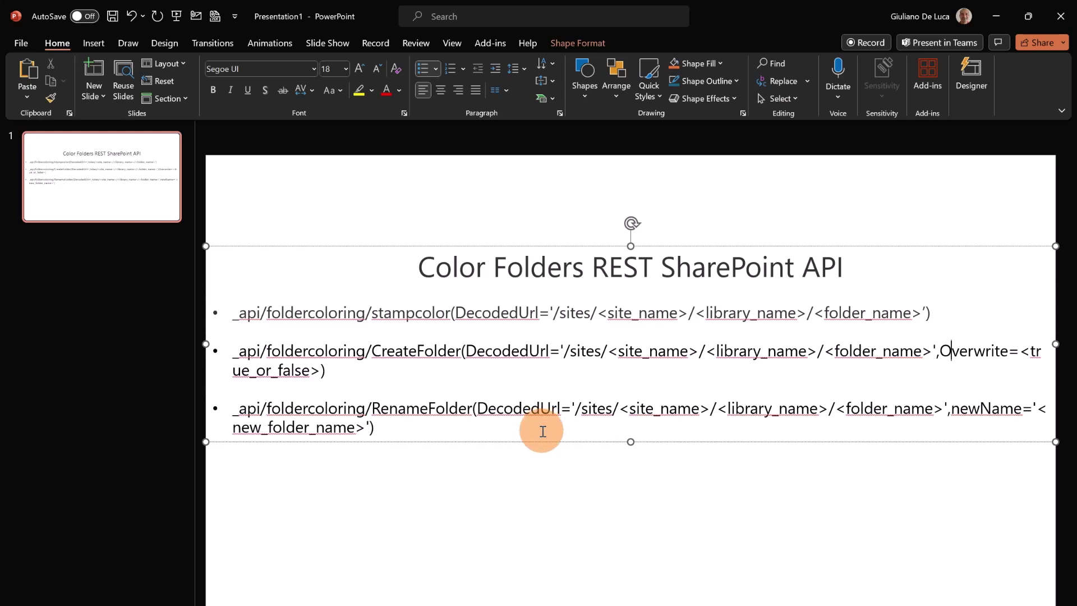
{"action": "left_click_drag", "start_coordinate": [542, 430], "coordinate": [164, 303]}
{"action": "left_click", "coordinate": [458, 372]}
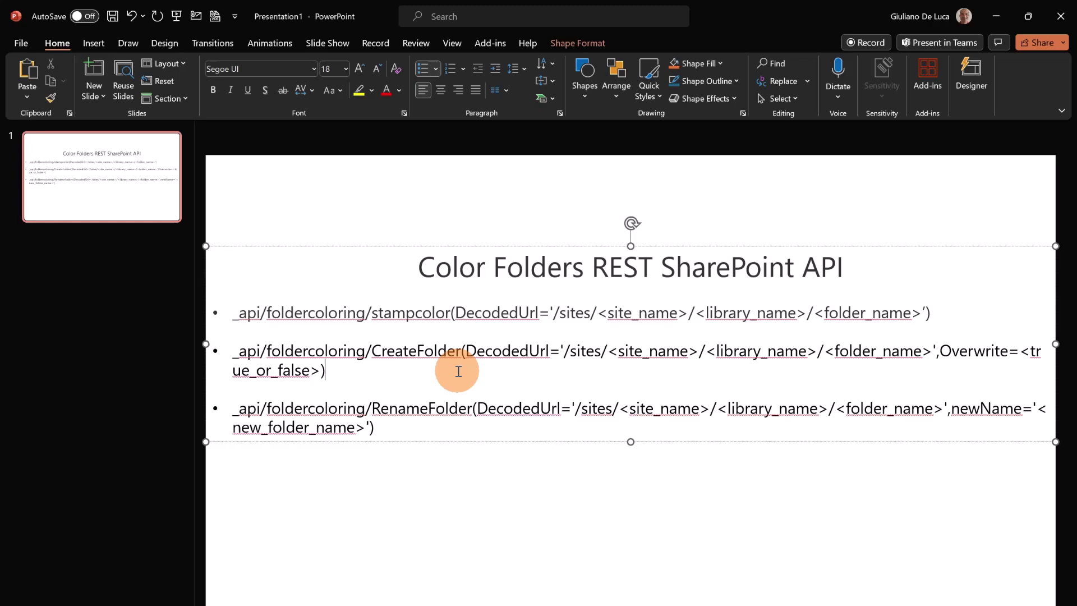
{"action": "key", "text": "alt+Tab"}
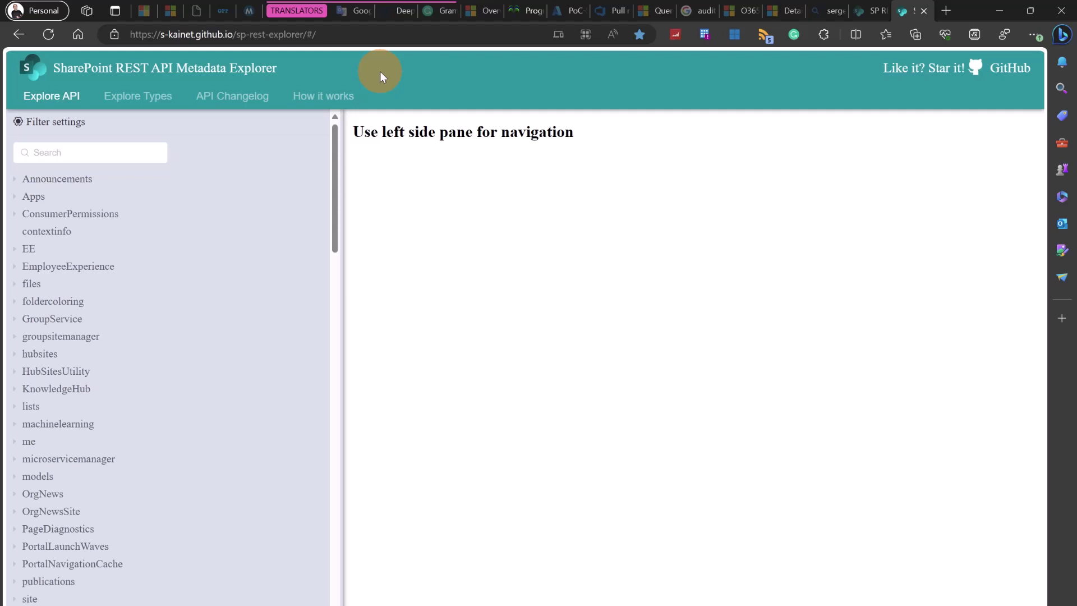
Filter the Metadata Explorer tree by 'folde' and expand foldercoloring to show its methods
{"action": "left_click_drag", "start_coordinate": [303, 34], "coordinate": [132, 35]}
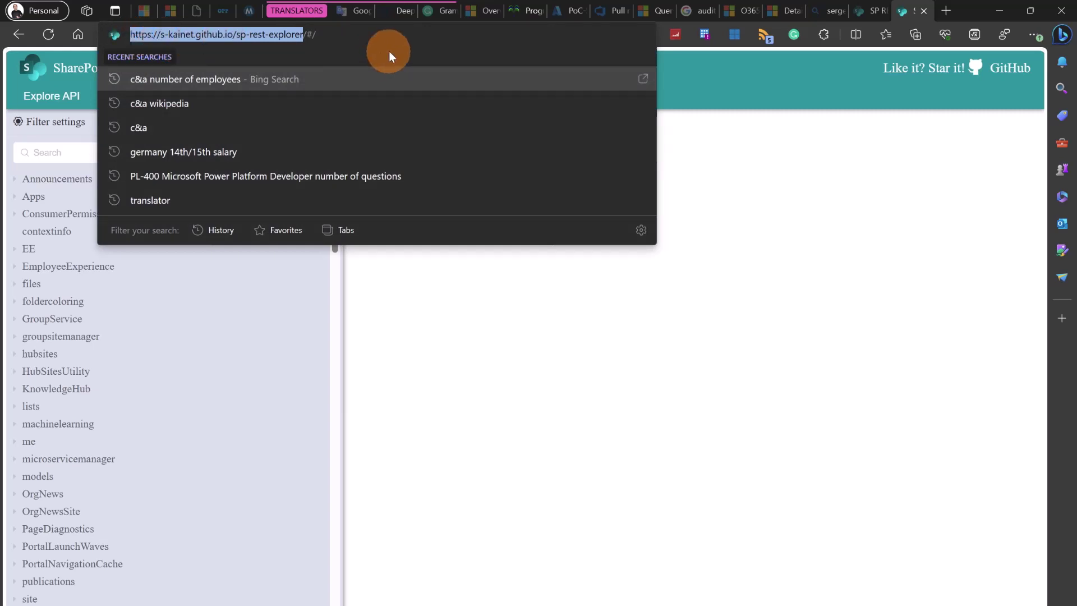
{"action": "left_click", "coordinate": [613, 86]}
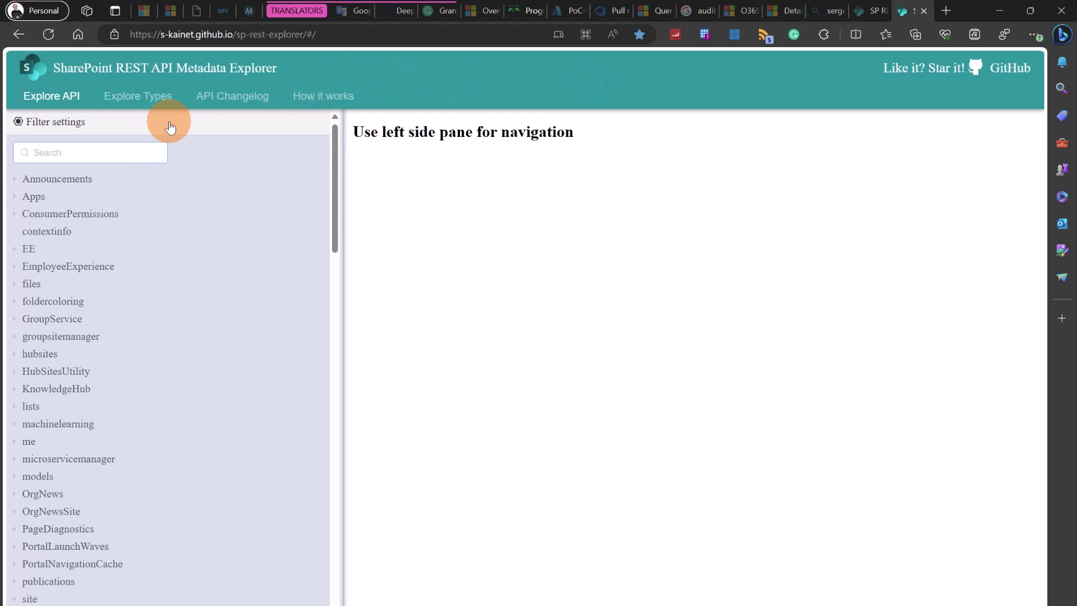
{"action": "type", "text": "folde"}
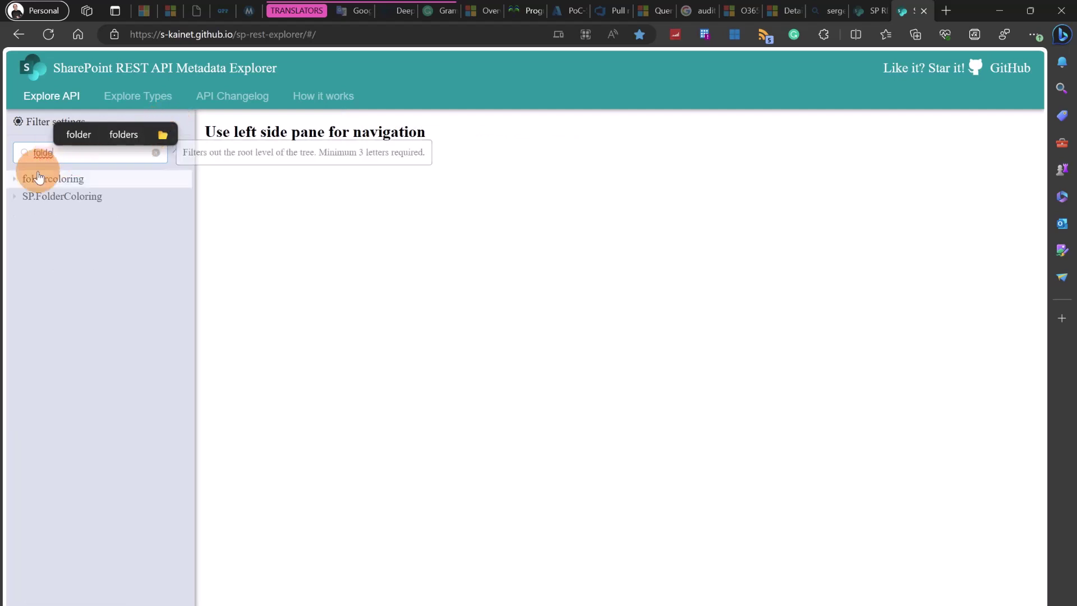
{"action": "left_click", "coordinate": [14, 183]}
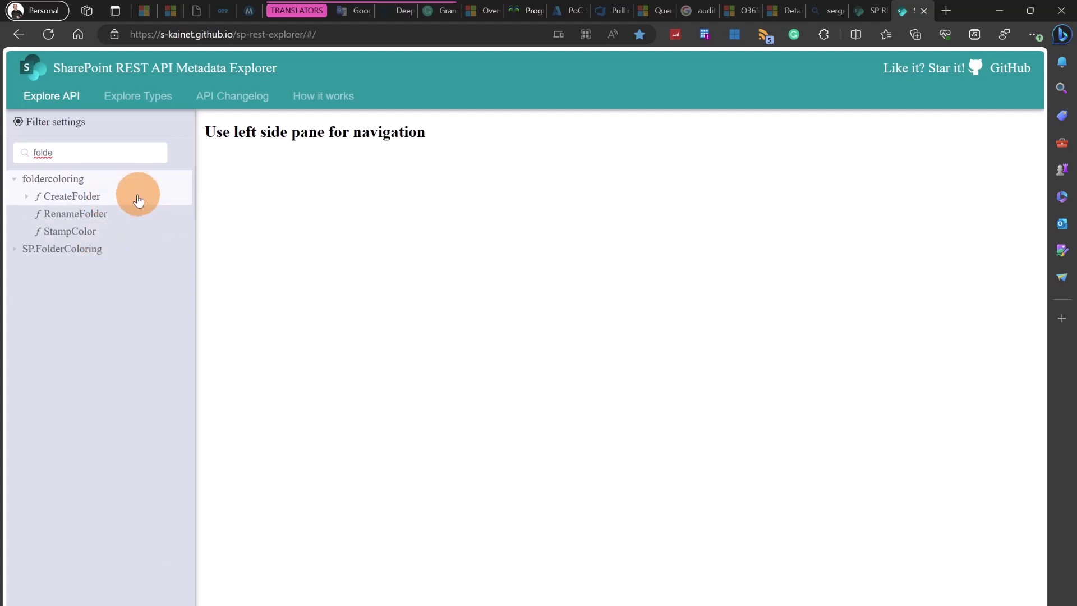
Show the CreateFolder method's details and toggle its PARAMETERS table
{"action": "left_click", "coordinate": [116, 202]}
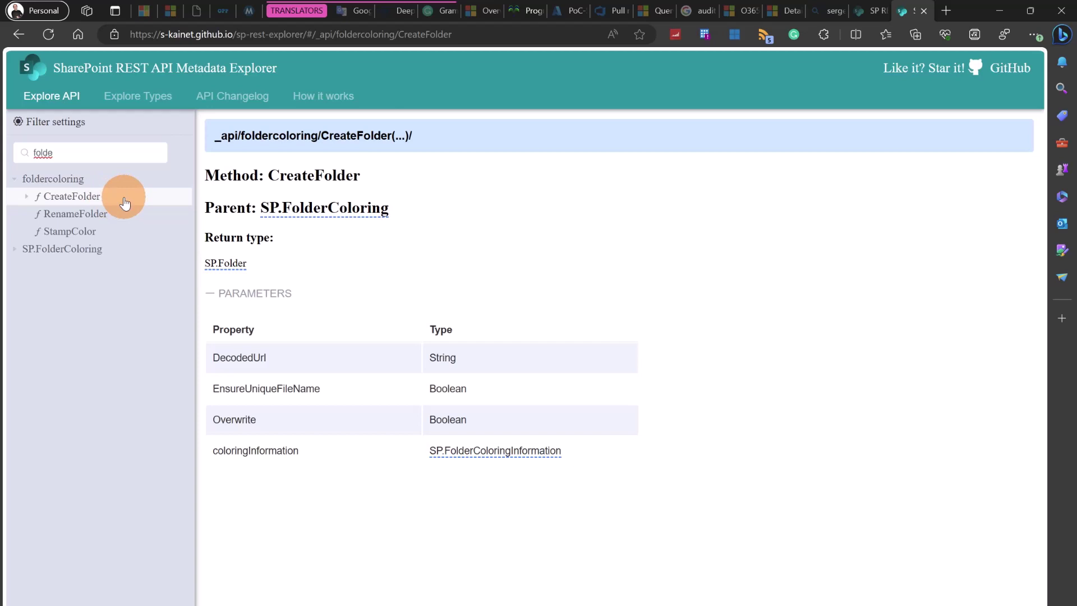
{"action": "left_click_drag", "start_coordinate": [316, 290], "coordinate": [252, 297]}
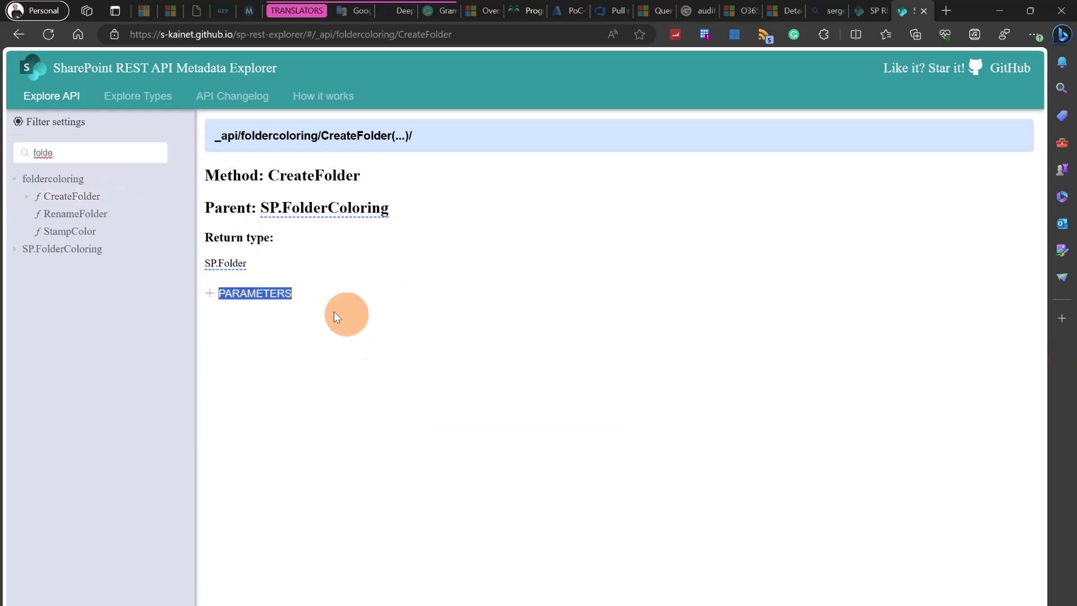
{"action": "left_click", "coordinate": [243, 304]}
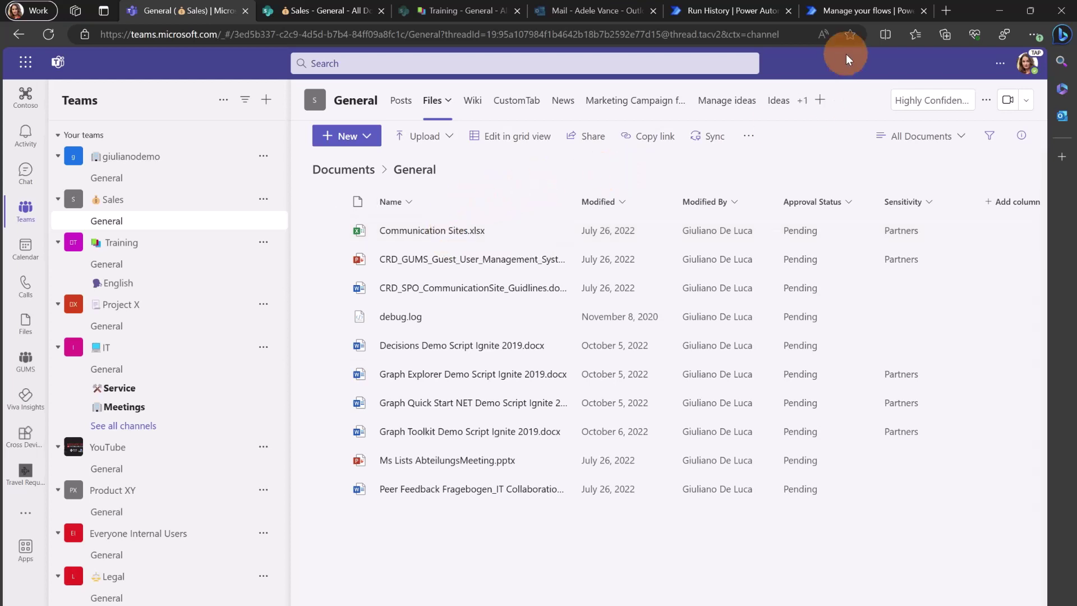
Go to the Power Automate flows list and show the New flow options
{"action": "left_click", "coordinate": [840, 15]}
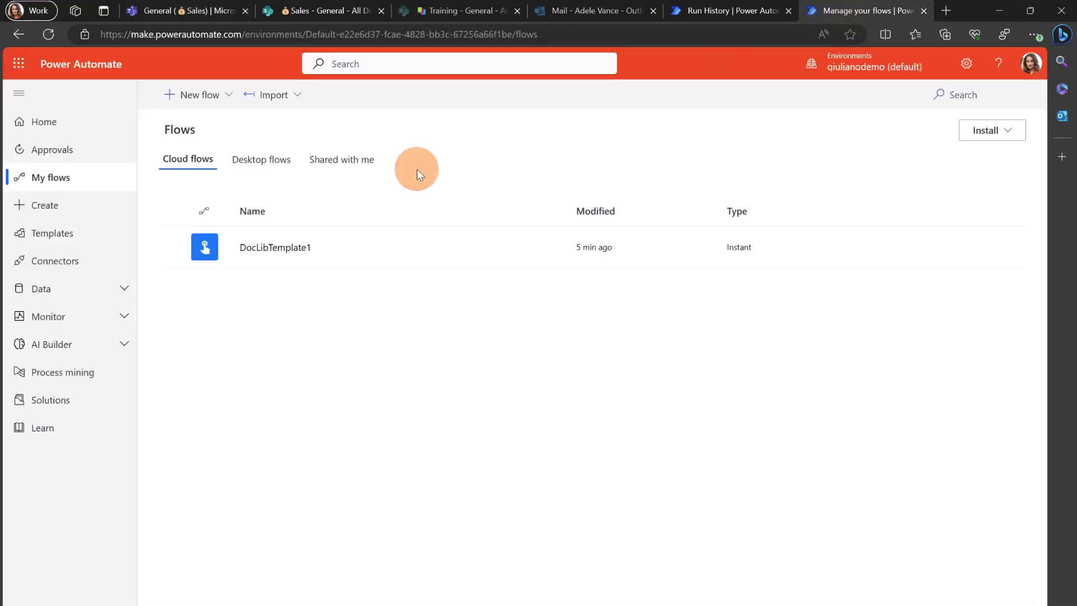
{"action": "left_click", "coordinate": [179, 106]}
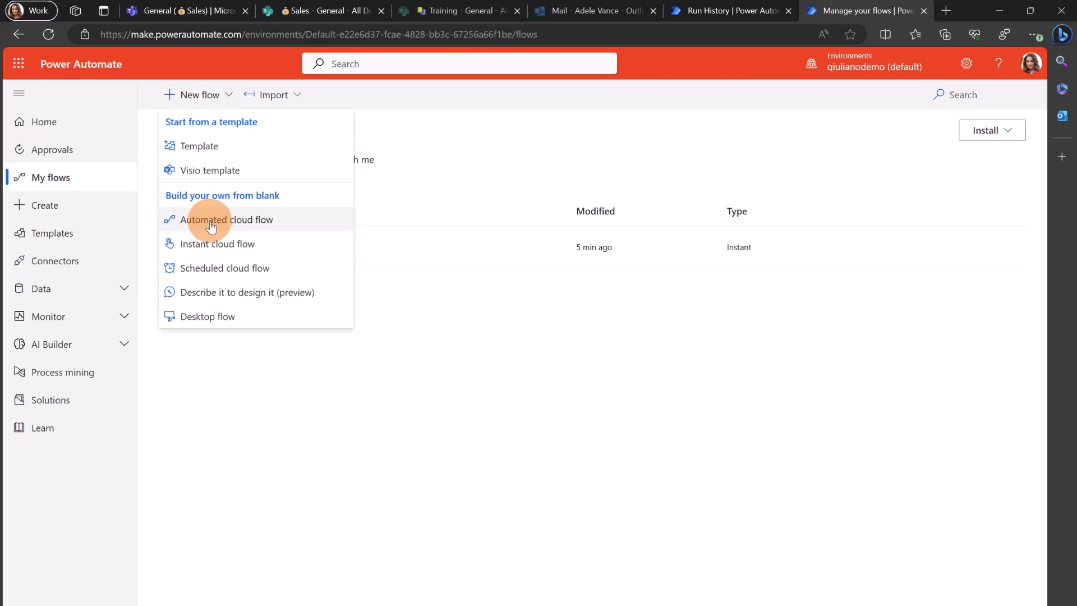
Create an instant cloud flow named ColorfullFolderStructure with a Manually trigger a flow trigger
{"action": "left_click", "coordinate": [205, 245]}
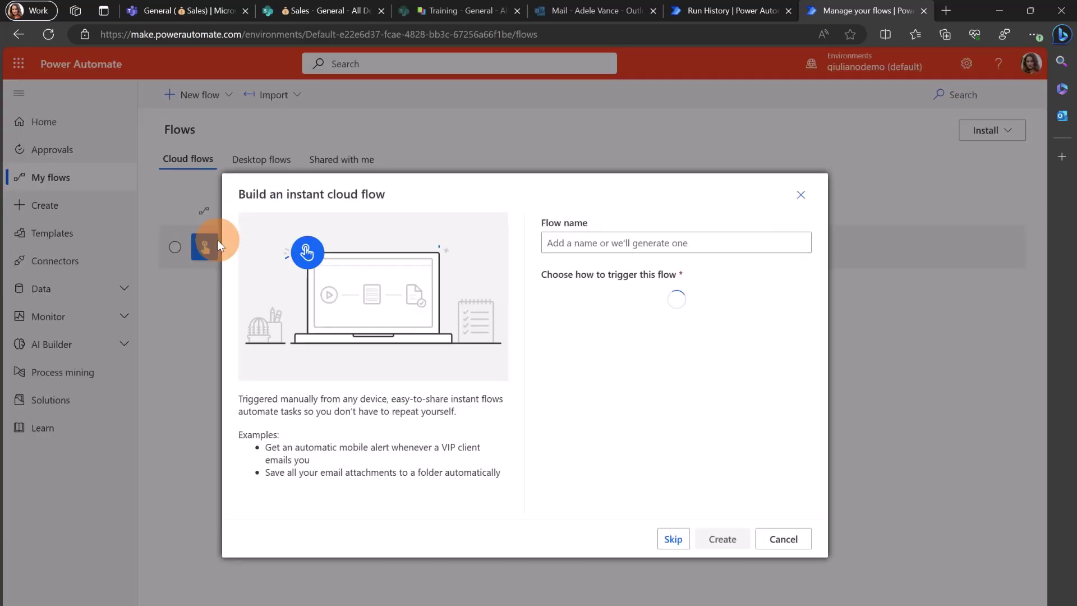
{"action": "left_click", "coordinate": [684, 245]}
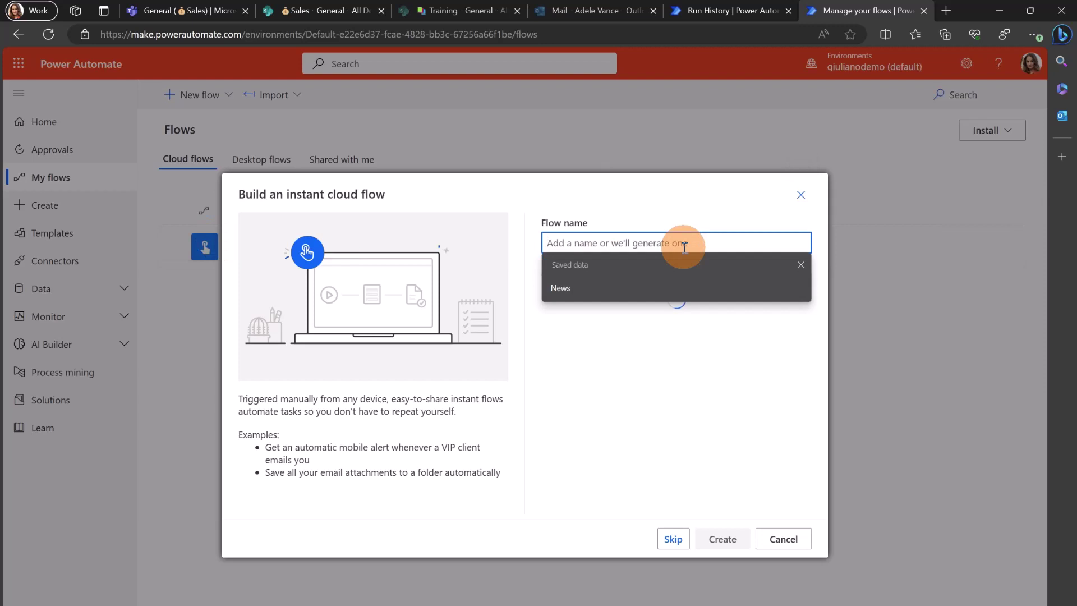
{"action": "type", "text": "Folder"}
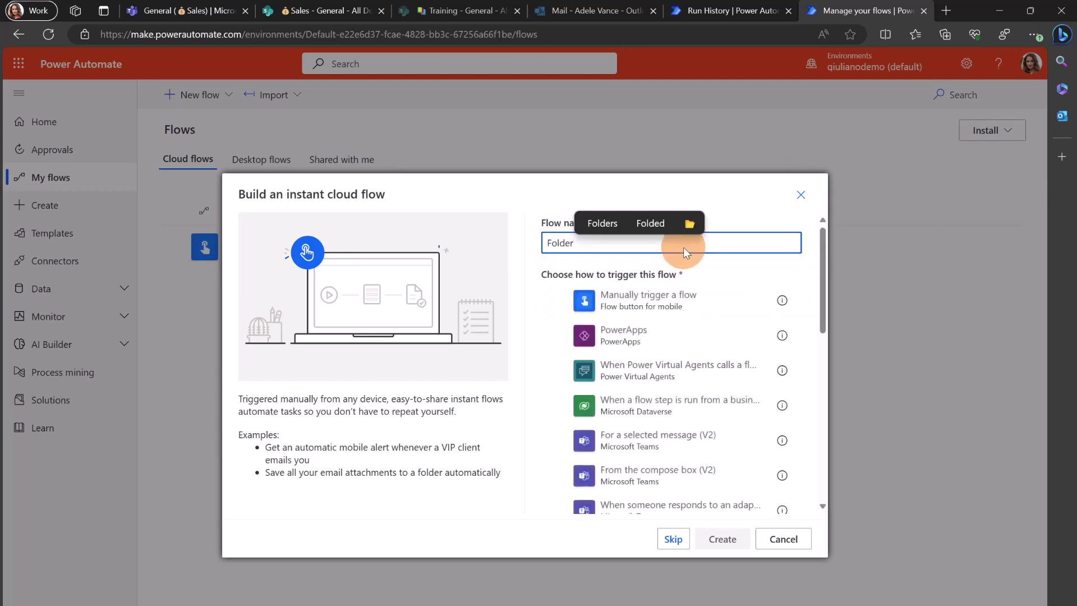
{"action": "type", "text": "Structure"}
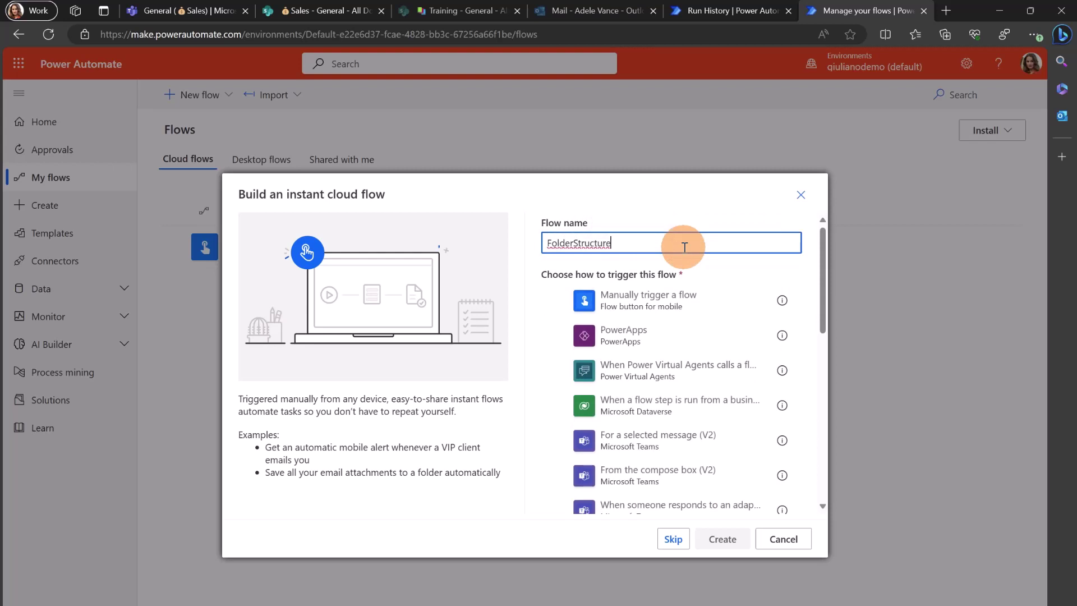
{"action": "key", "text": "Home"}
{"action": "type", "text": "Colore"}
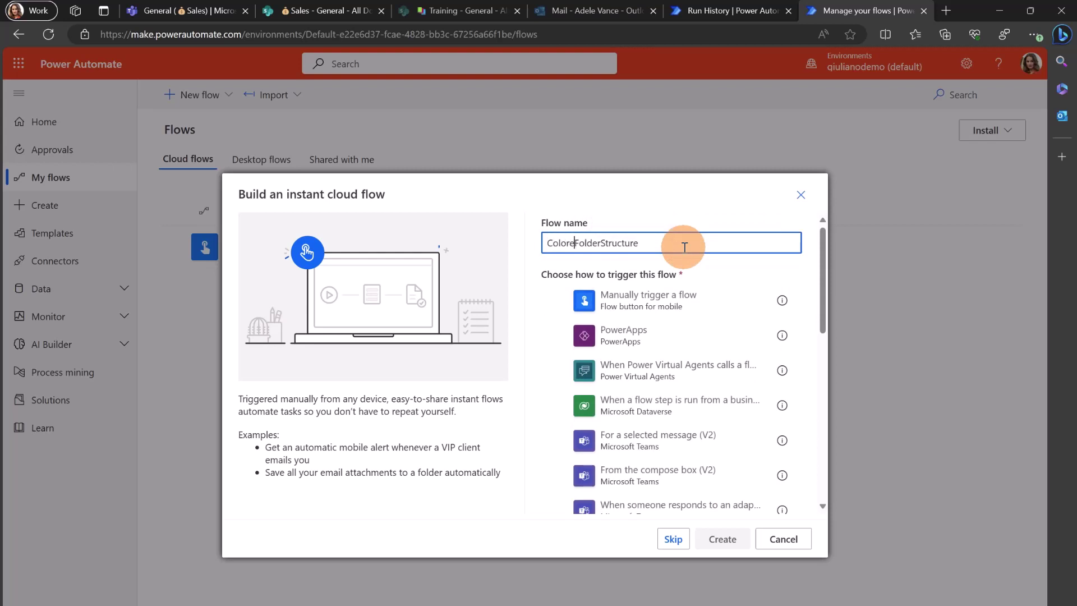
{"action": "key", "text": "BackSpace"}
{"action": "type", "text": "full"}
{"action": "key", "text": "BackSpace"}
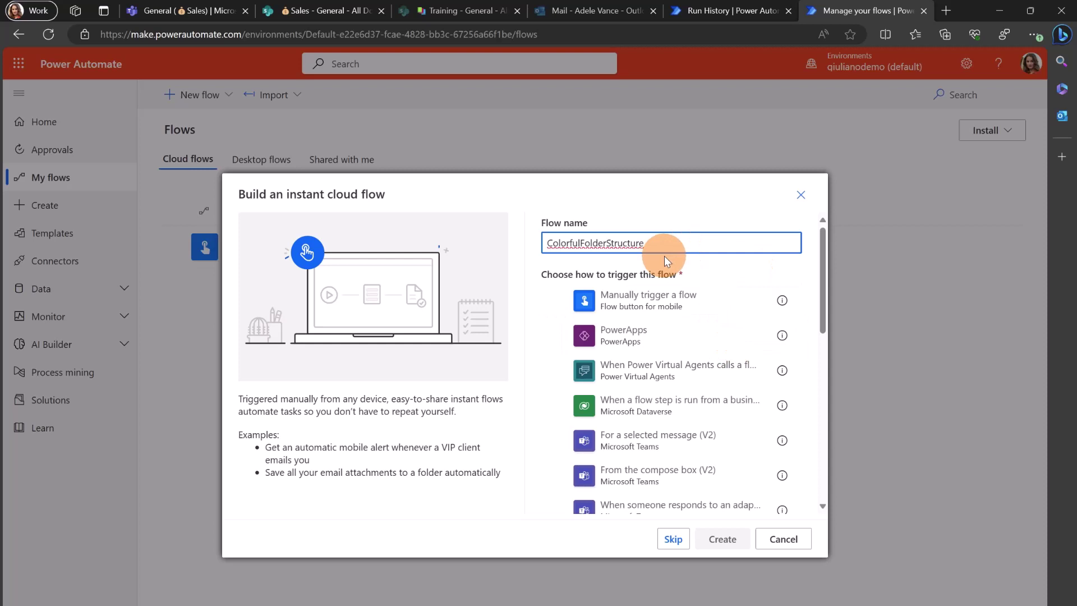
{"action": "type", "text": "l"}
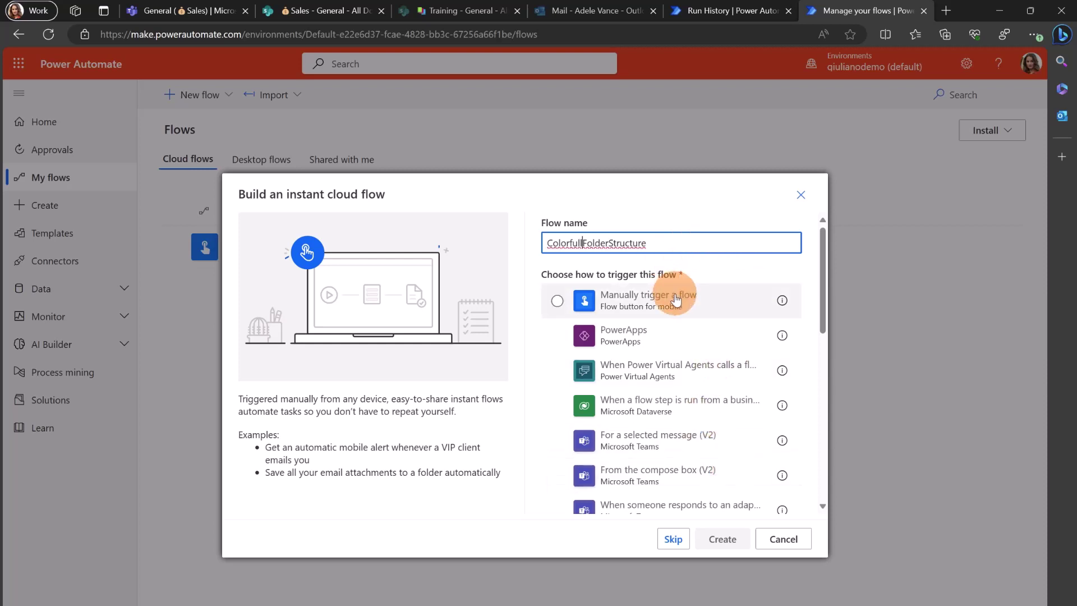
{"action": "left_click", "coordinate": [683, 291]}
{"action": "left_click", "coordinate": [721, 538]}
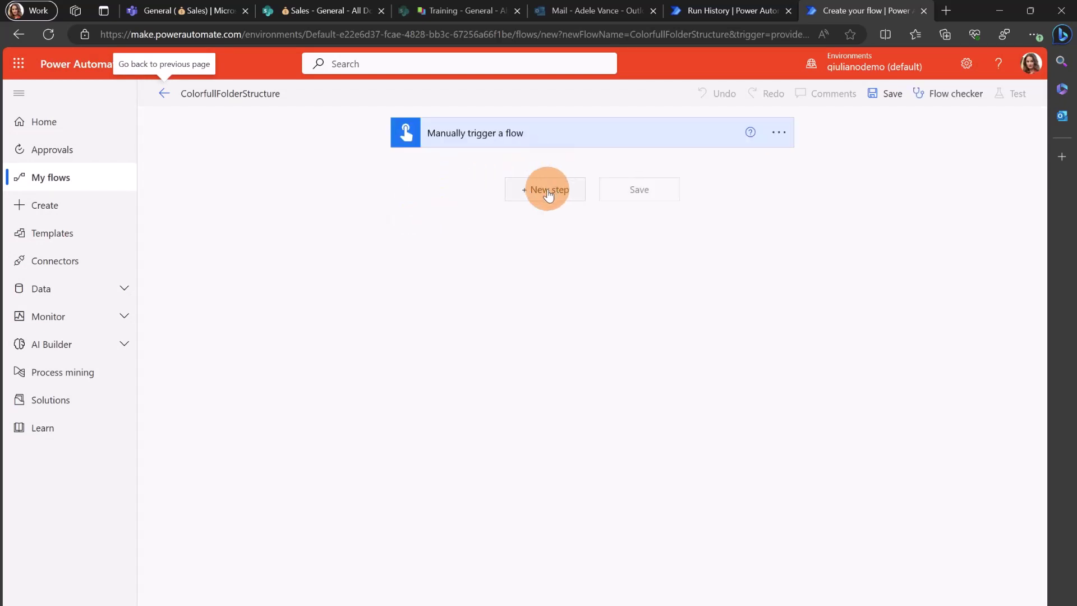
Add the SharePoint 'Send an HTTP request to SharePoint' action after the manual trigger
{"action": "left_click", "coordinate": [547, 191]}
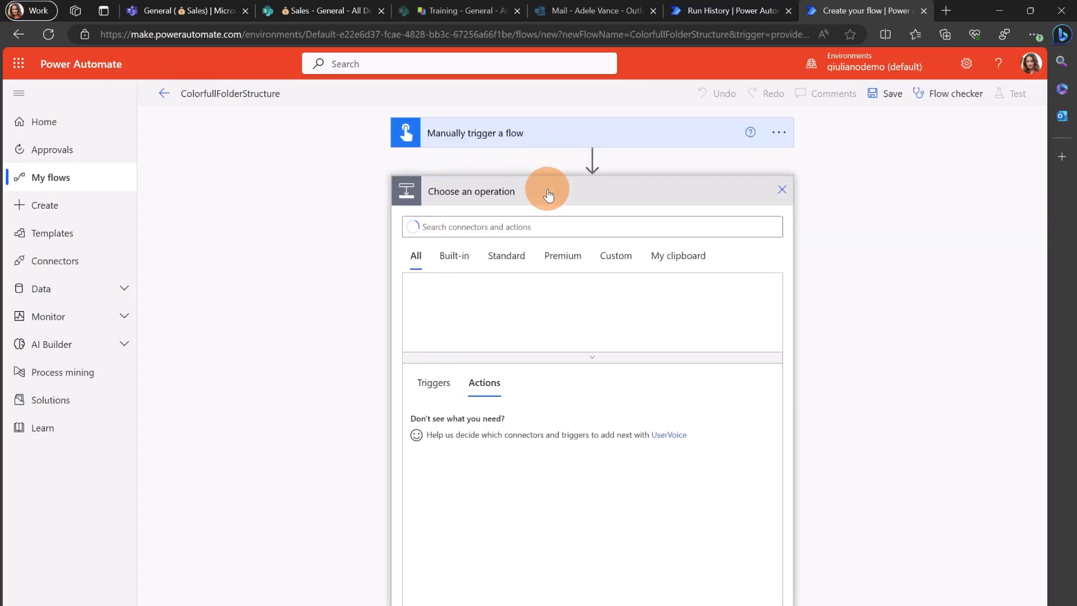
{"action": "left_click", "coordinate": [539, 220]}
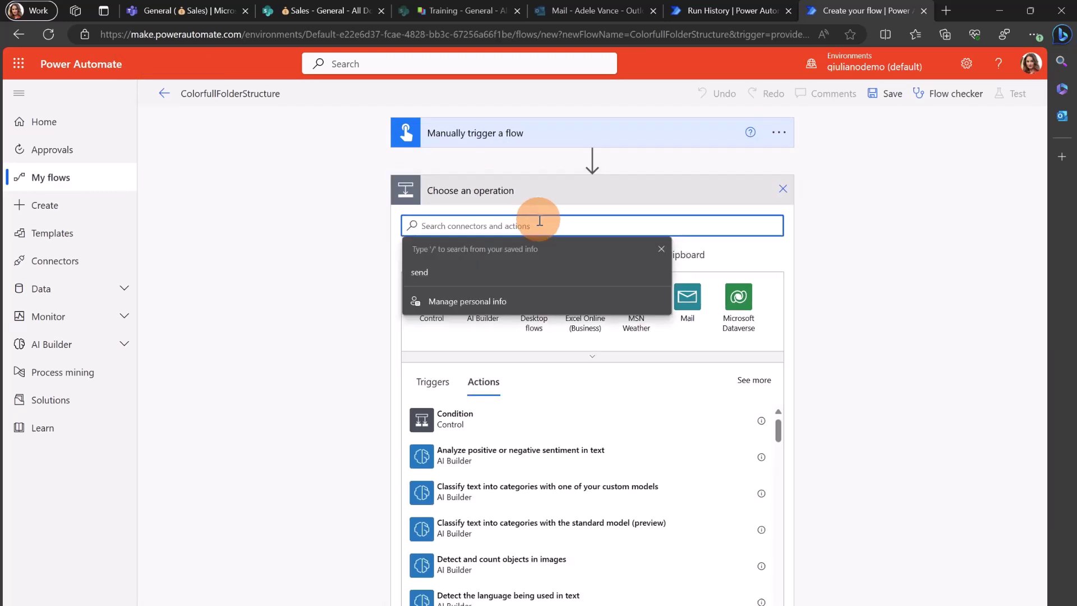
{"action": "type", "text": "SharePoint"}
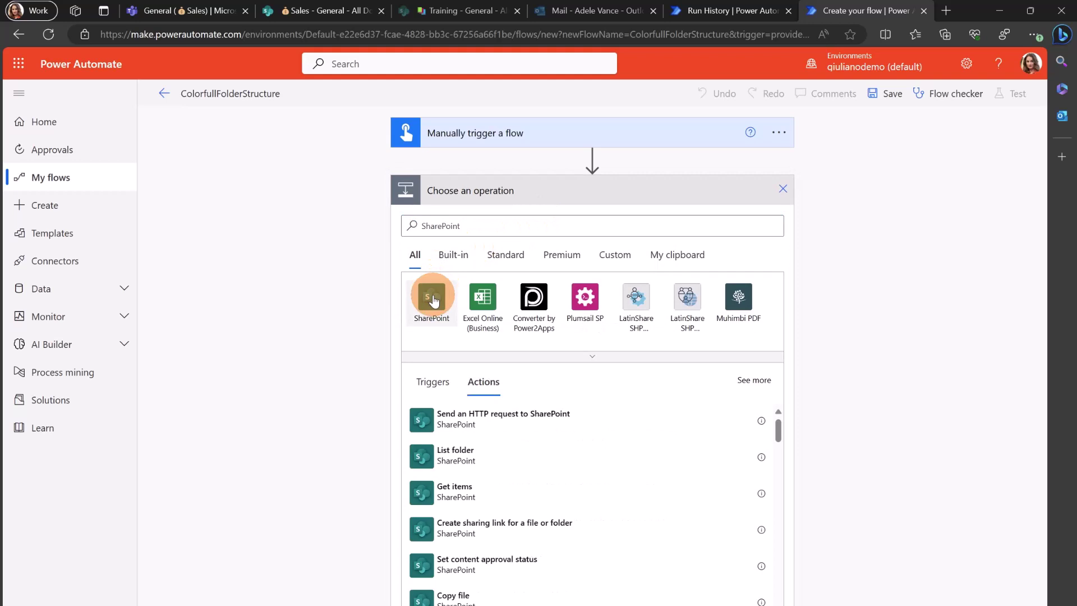
{"action": "left_click", "coordinate": [432, 298]}
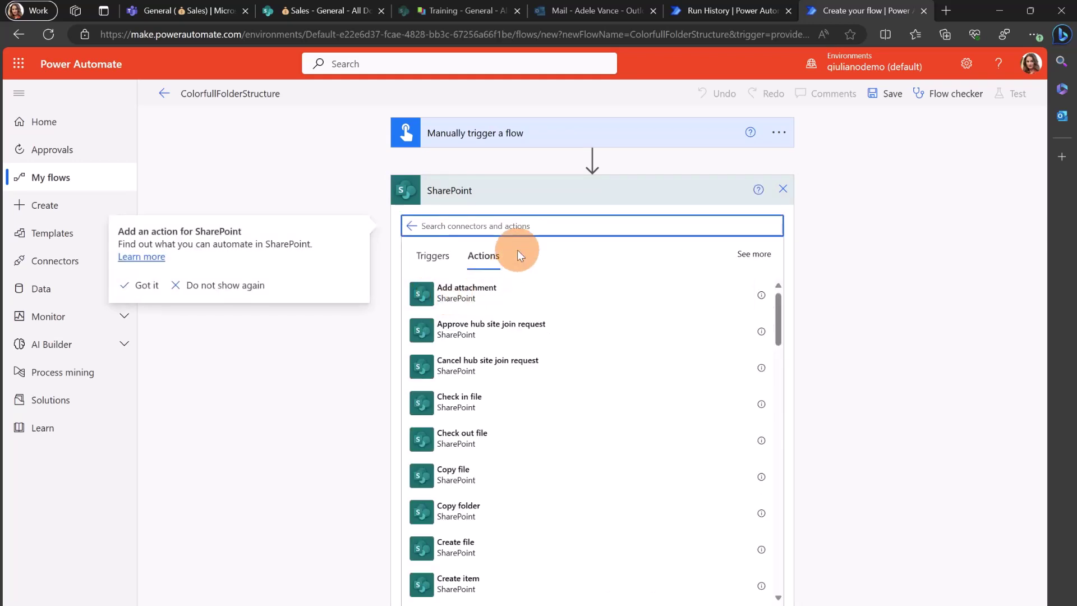
{"action": "type", "text": "send"}
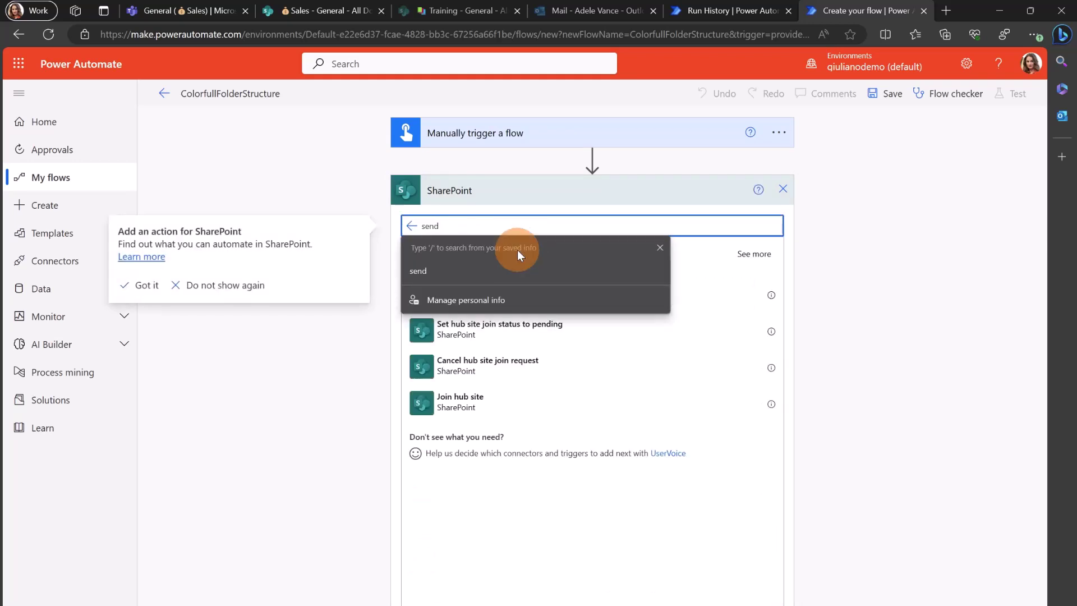
{"action": "left_click", "coordinate": [658, 247]}
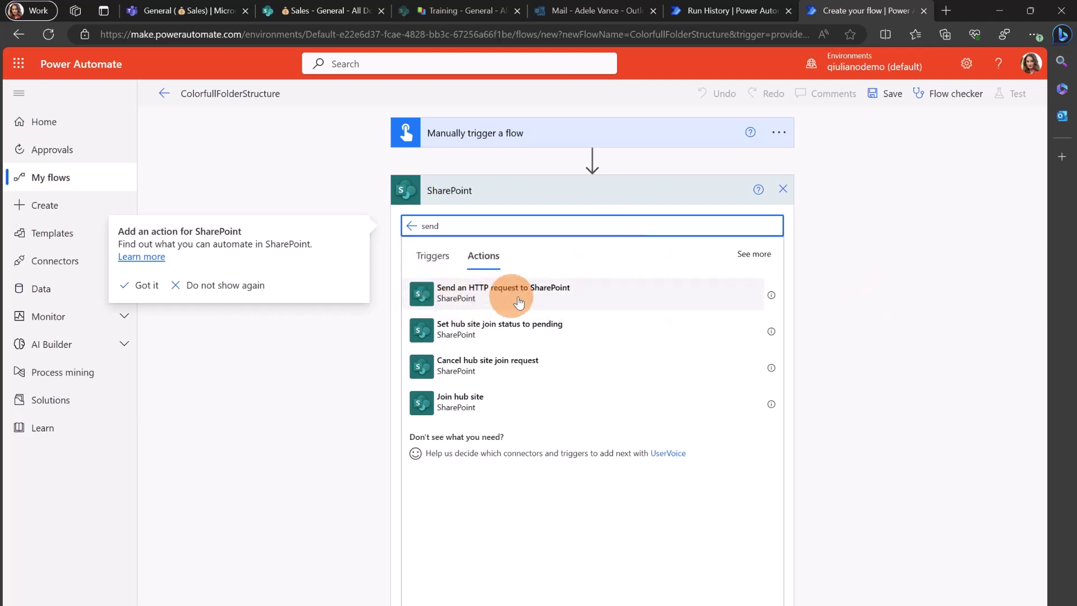
{"action": "left_click", "coordinate": [544, 298]}
{"action": "left_click", "coordinate": [544, 297]}
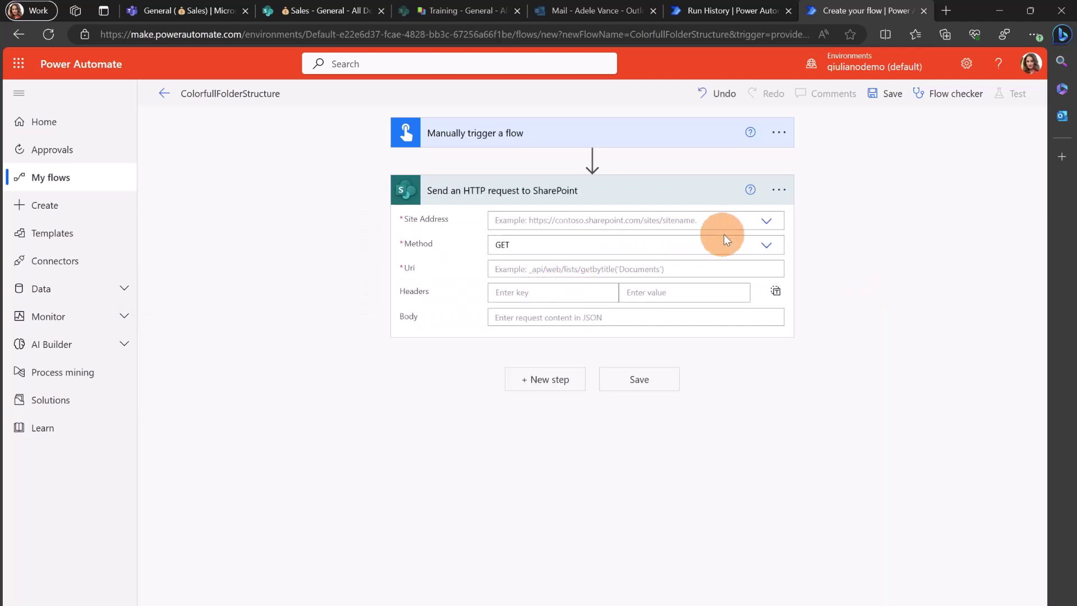
Point the HTTP request at the Sales site and switch its Method to POST
{"action": "left_click", "coordinate": [760, 225]}
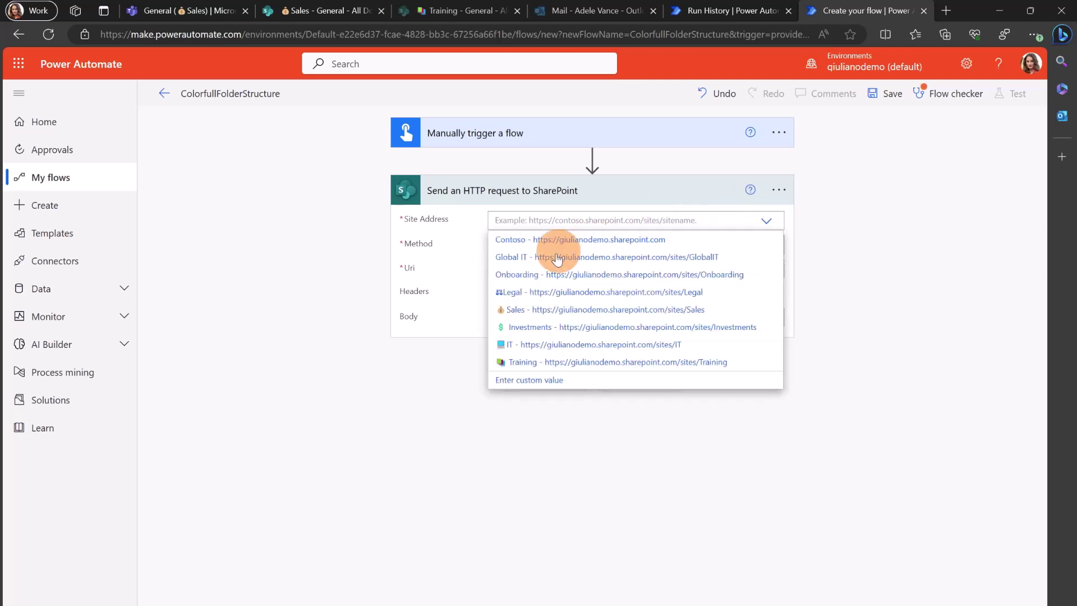
{"action": "left_click", "coordinate": [617, 309]}
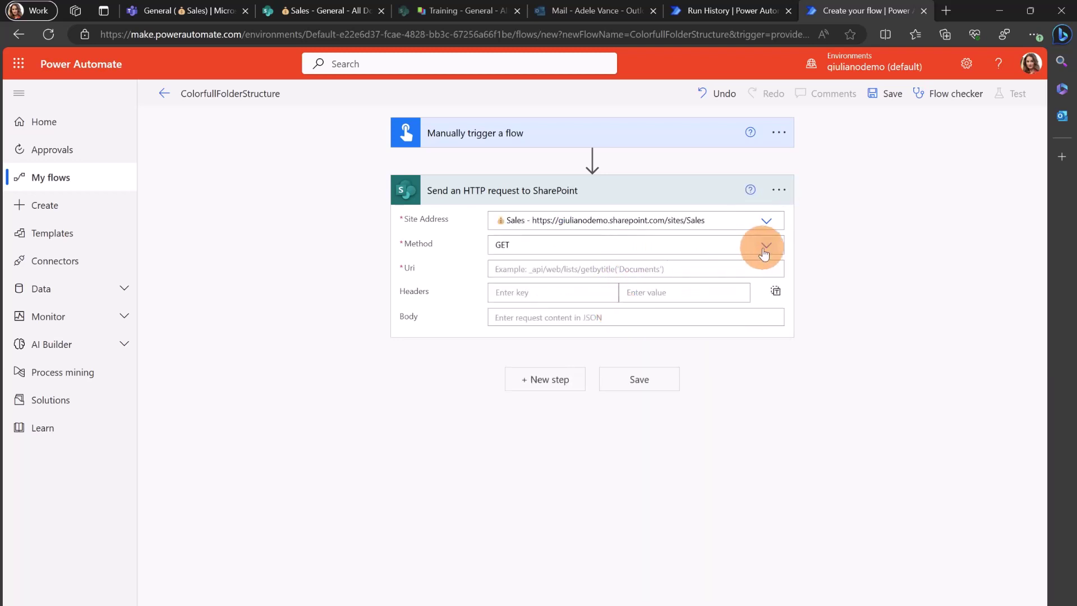
{"action": "left_click", "coordinate": [747, 245]}
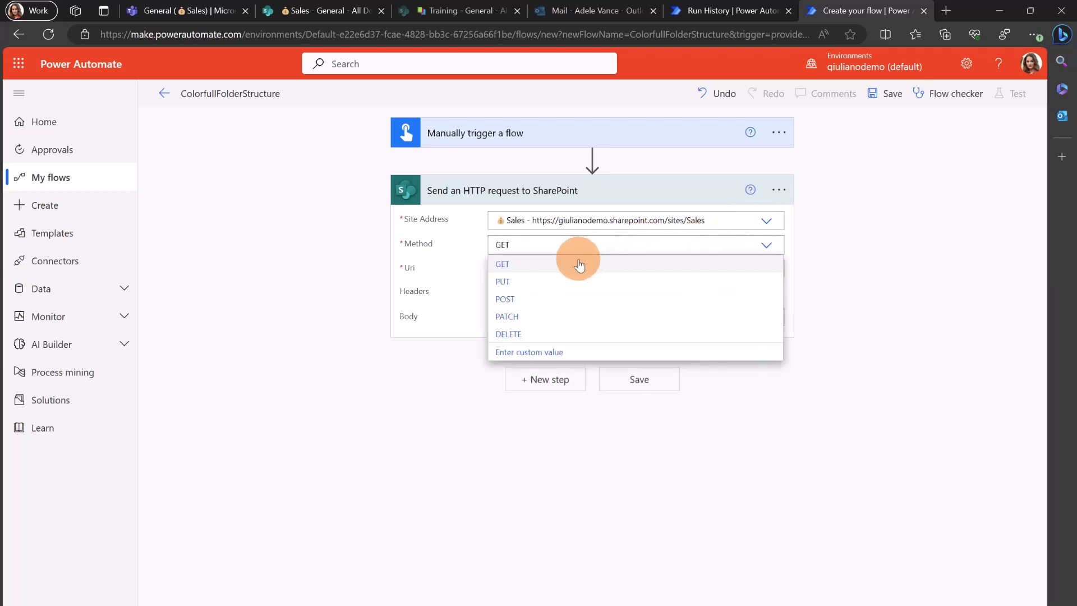
{"action": "left_click", "coordinate": [524, 299]}
Clear the wrongly pasted site address from the Uri field and bring up clipboard history
{"action": "left_click", "coordinate": [640, 270]}
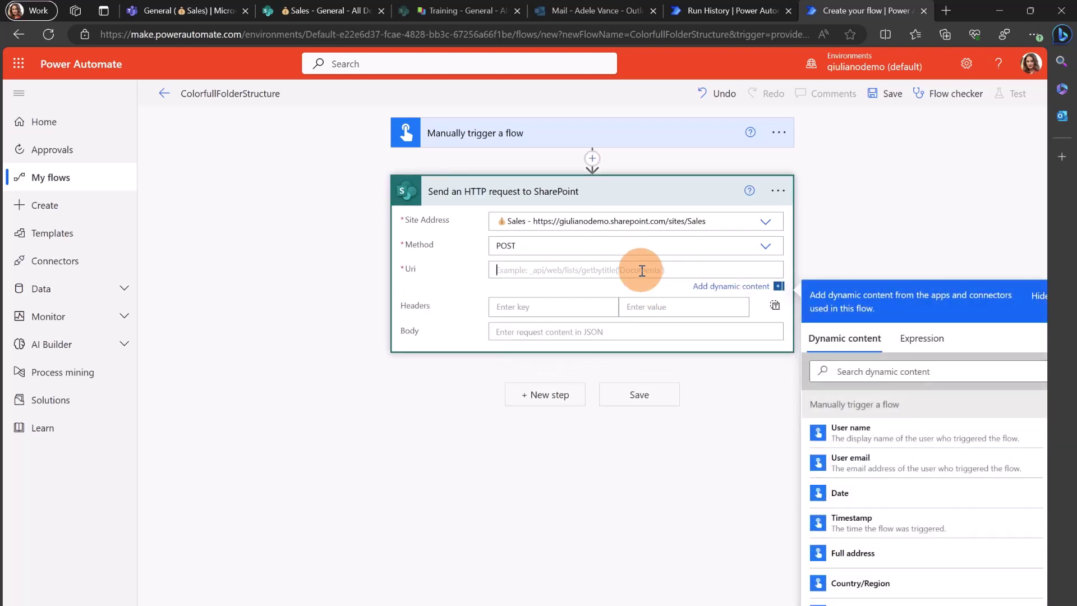
{"action": "type", "text": "https://giulianodemo.sharepoint.com/sites/Sales"}
{"action": "key", "text": "ctrl+a"}
{"action": "key", "text": "BackSpace"}
{"action": "key", "text": "super+v"}
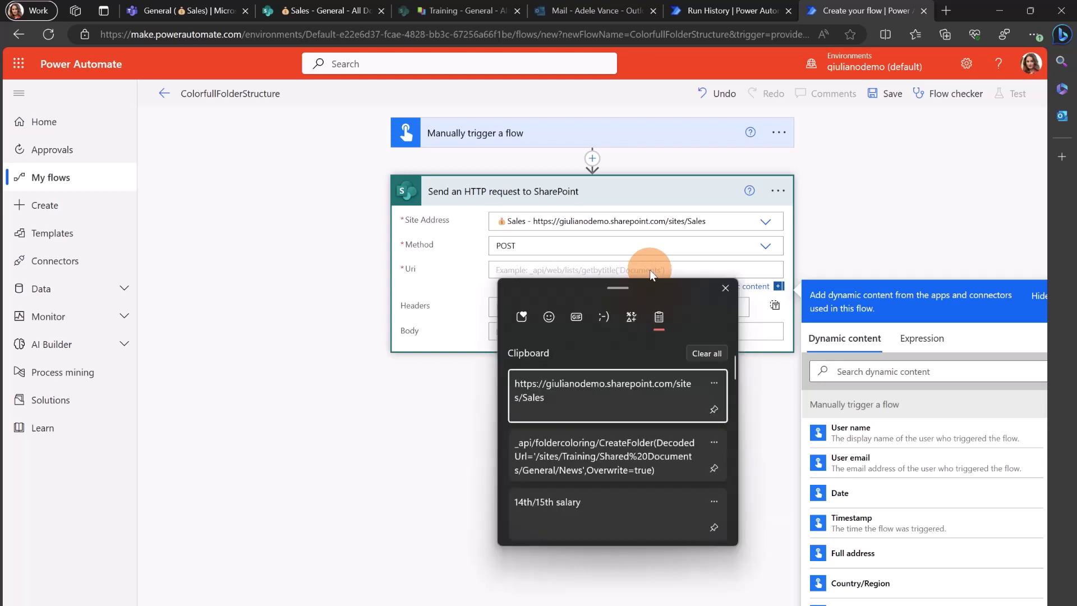
Insert the saved CreateFolder Uri and change its site name from Training to Sales
{"action": "left_click", "coordinate": [558, 463]}
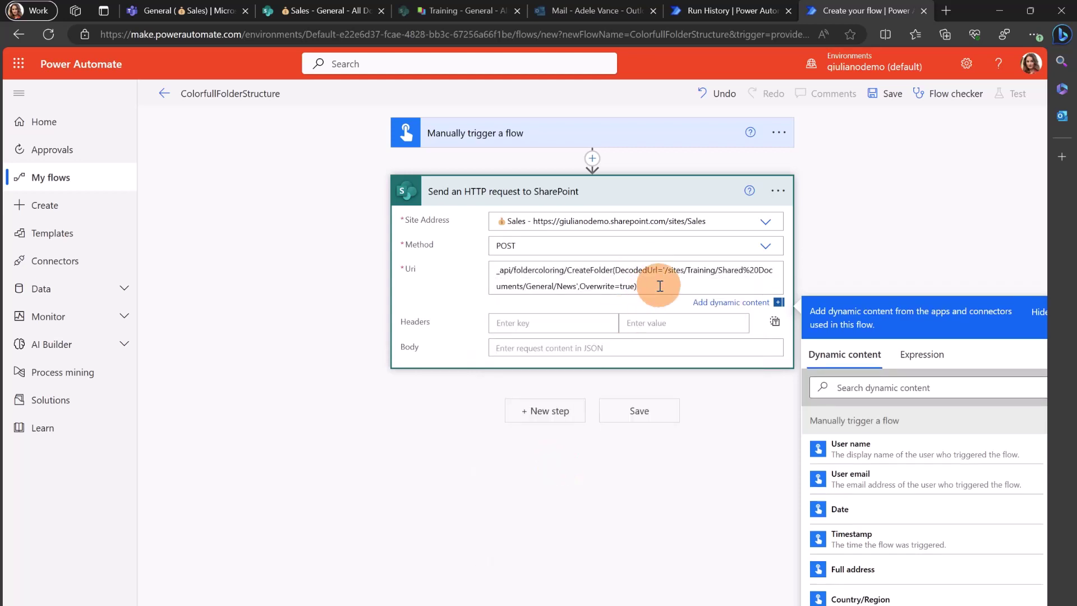
{"action": "double_click", "coordinate": [700, 271]}
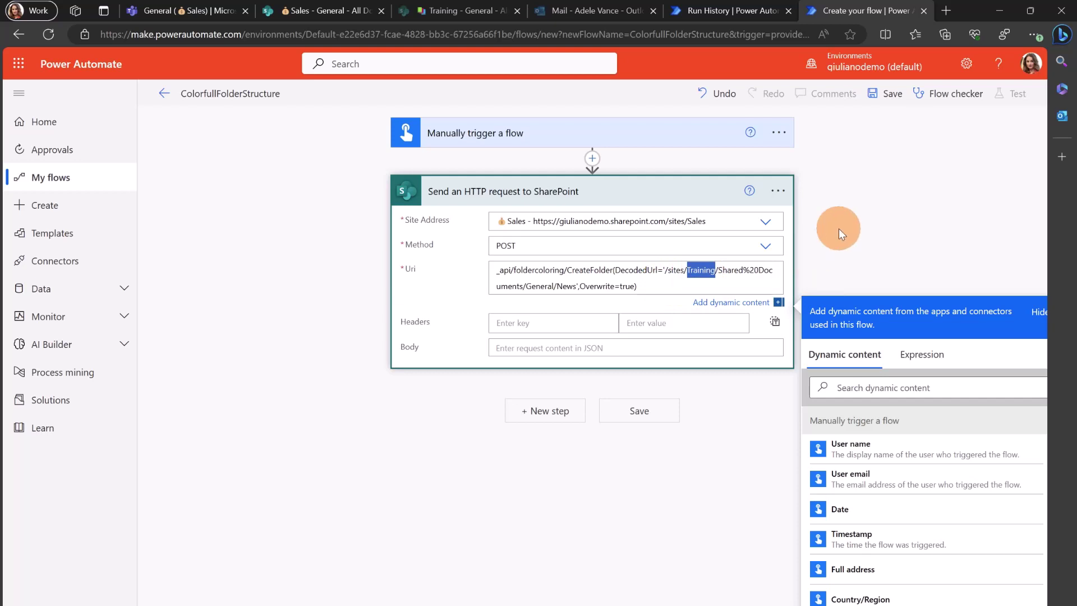
{"action": "type", "text": "Sales"}
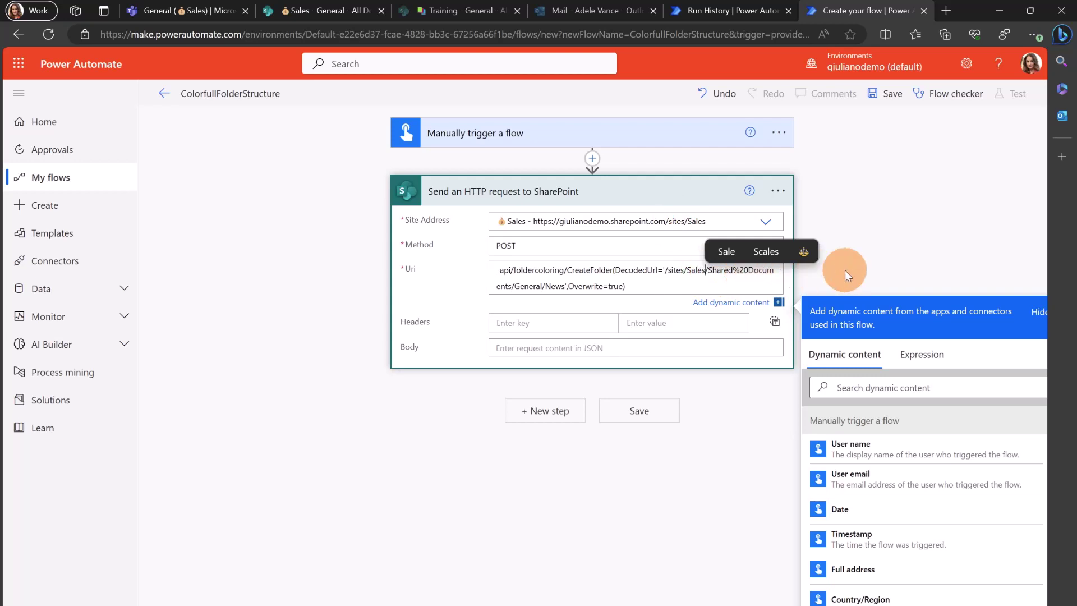
Check the Uri's General/News folder path and its Overwrite=true parameter
{"action": "left_click", "coordinate": [543, 286]}
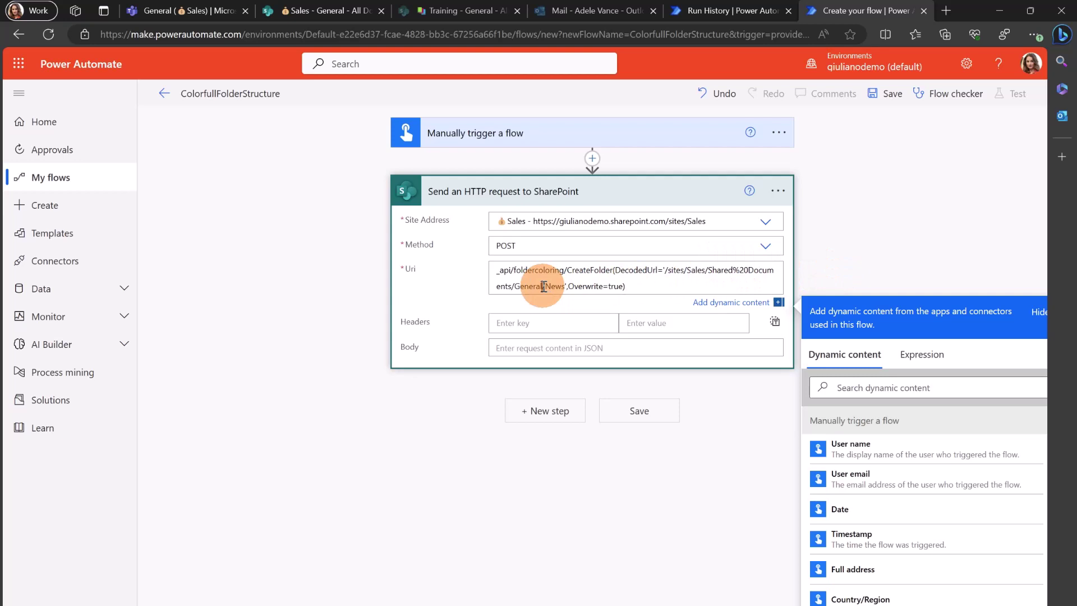
{"action": "left_click", "coordinate": [547, 286]}
{"action": "key", "text": "ctrl+a"}
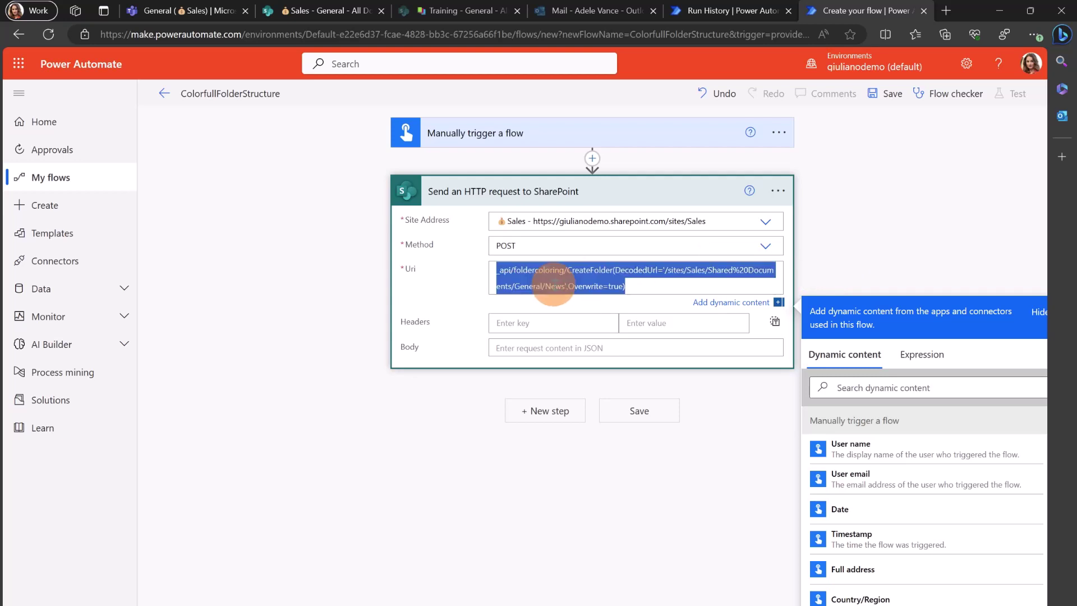
{"action": "left_click", "coordinate": [554, 286]}
{"action": "double_click", "coordinate": [555, 286]}
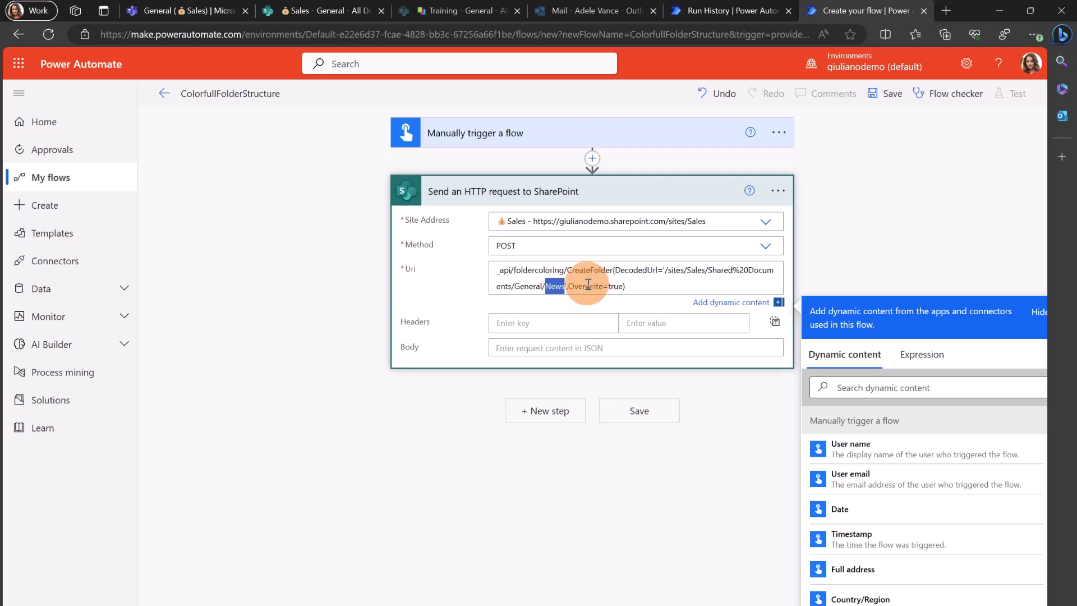
{"action": "left_click", "coordinate": [584, 283]}
{"action": "double_click", "coordinate": [586, 286]}
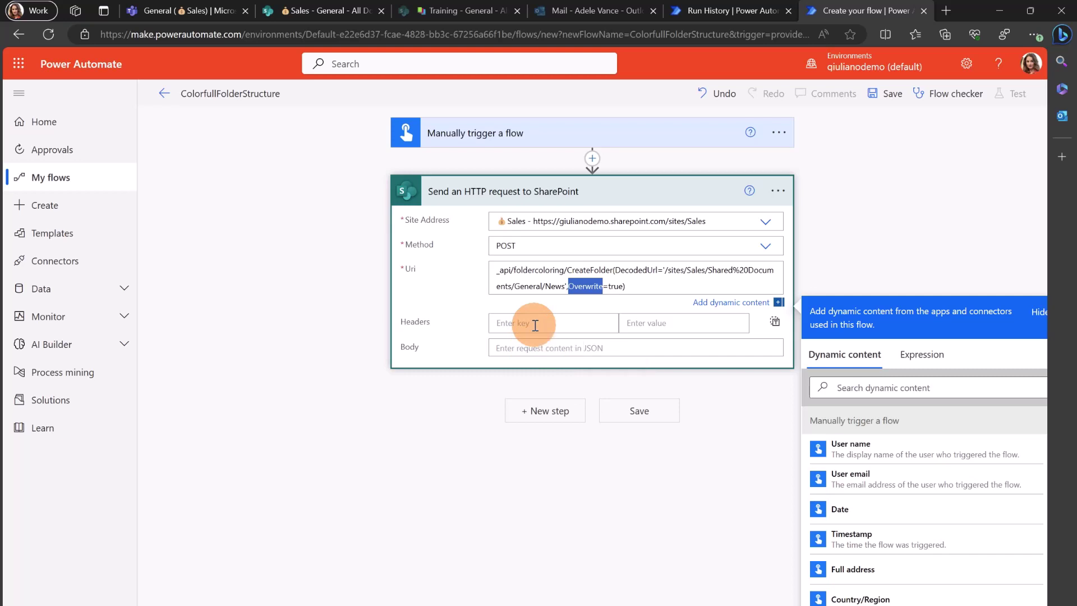
Add a content-type header with value application/json;odata=verbose
{"action": "left_click", "coordinate": [535, 325]}
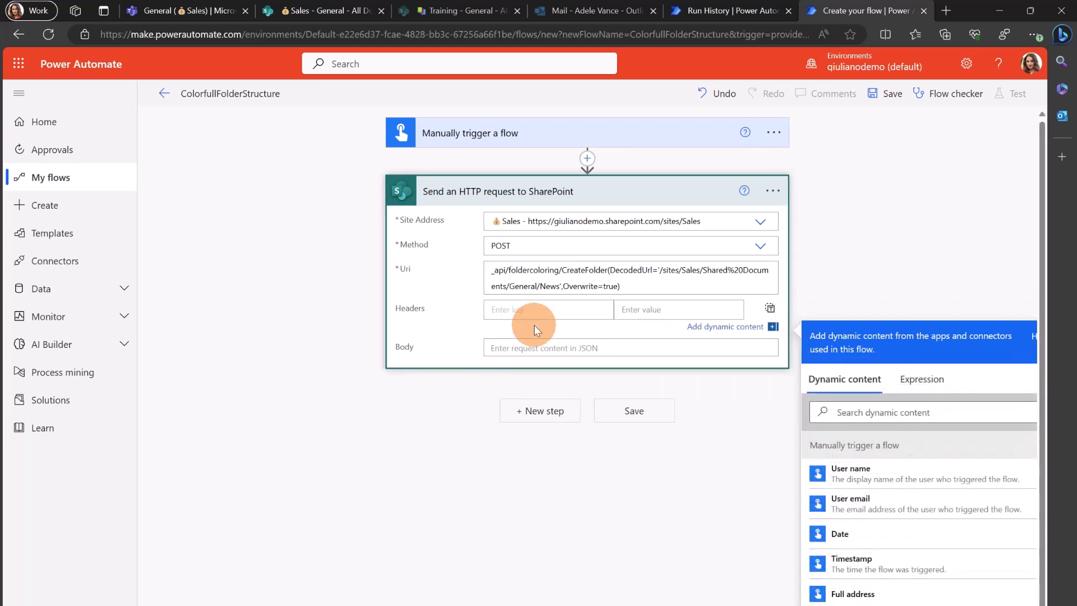
{"action": "type", "text": "content-type"}
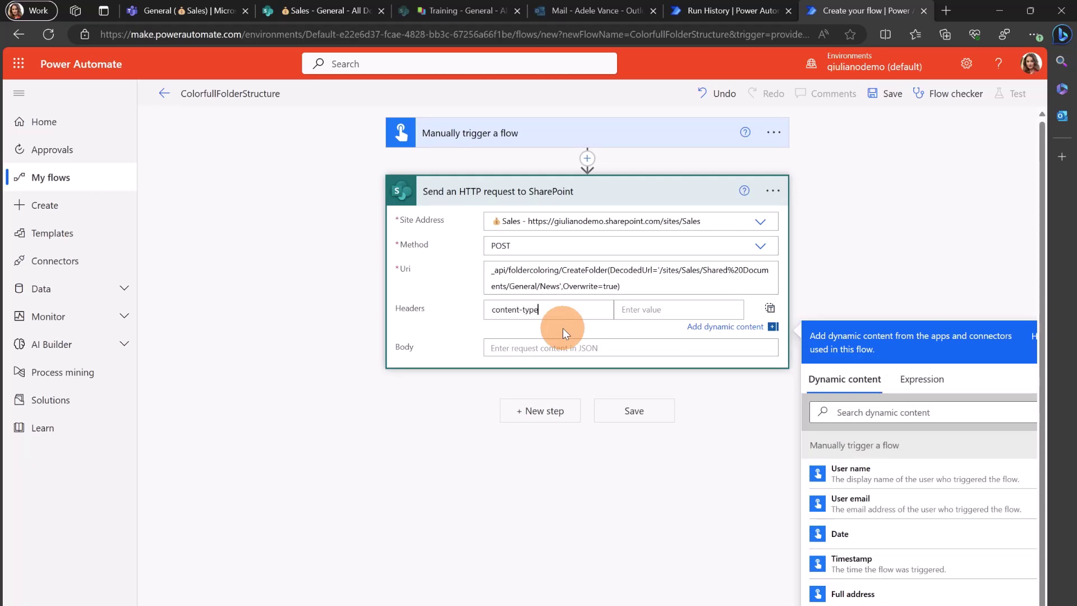
{"action": "key", "text": "Tab"}
{"action": "type", "text": "{   \"coloringInformation\": {     \"ColorHex\": \"0\"   } }"}
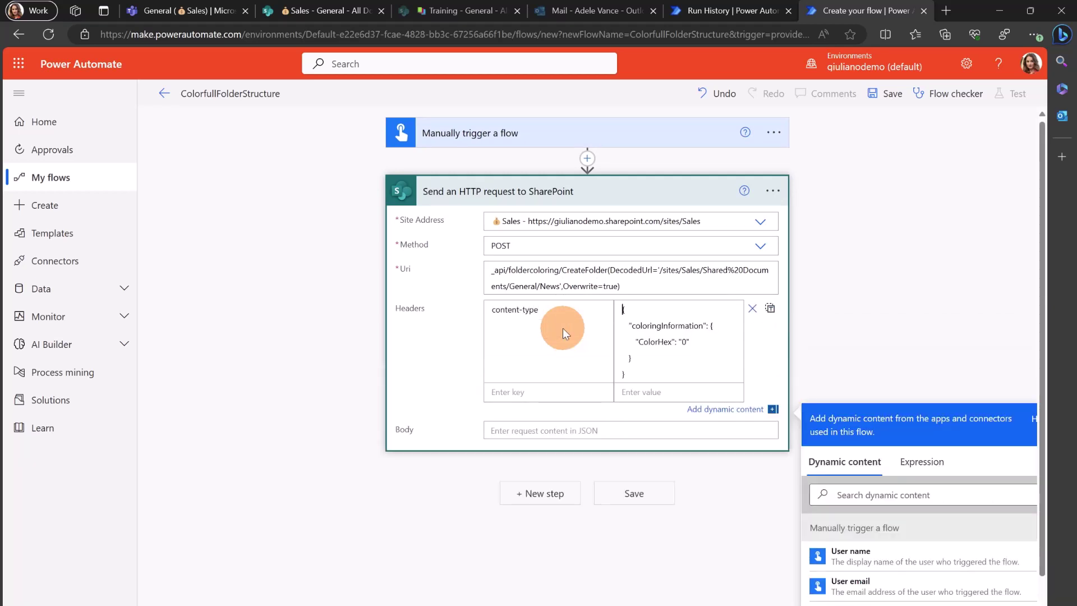
{"action": "key", "text": "ctrl+a"}
{"action": "key", "text": "BackSpace"}
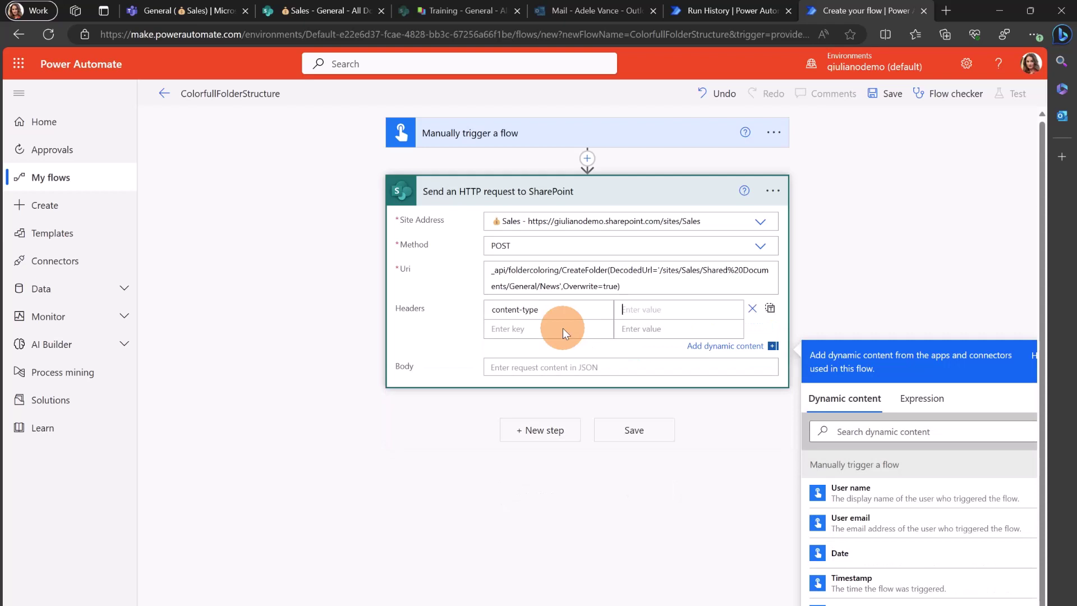
{"action": "key", "text": "super+v"}
{"action": "key", "text": "Down"}
{"action": "key", "text": "Return"}
Add an accept header with value application/json;odata=verbose
{"action": "key", "text": "Tab"}
{"action": "key", "text": "Tab"}
{"action": "type", "text": "a"}
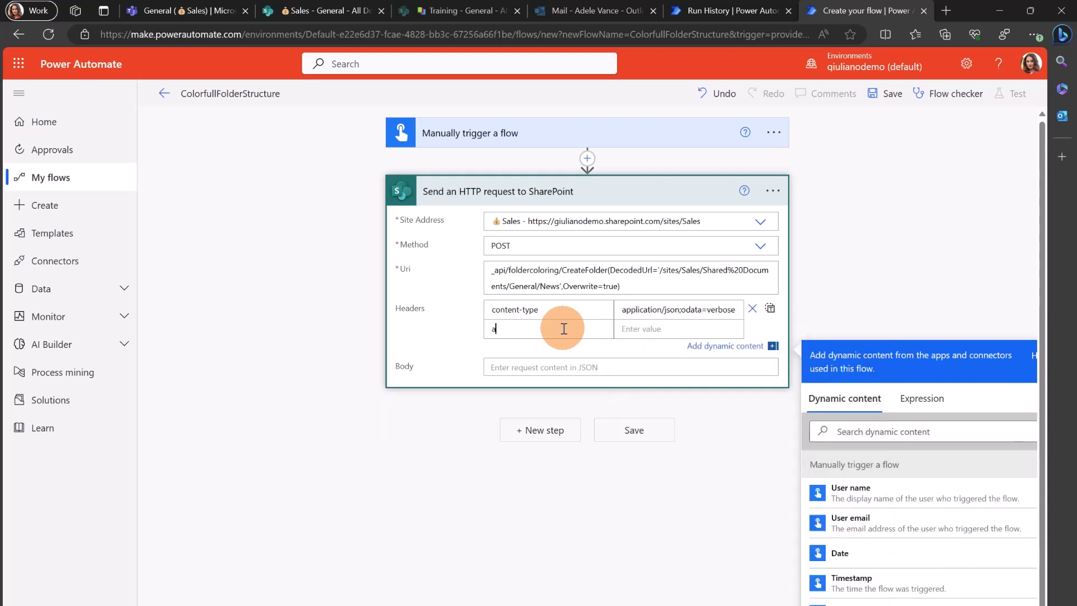
{"action": "type", "text": "ccept"}
{"action": "key", "text": "Tab"}
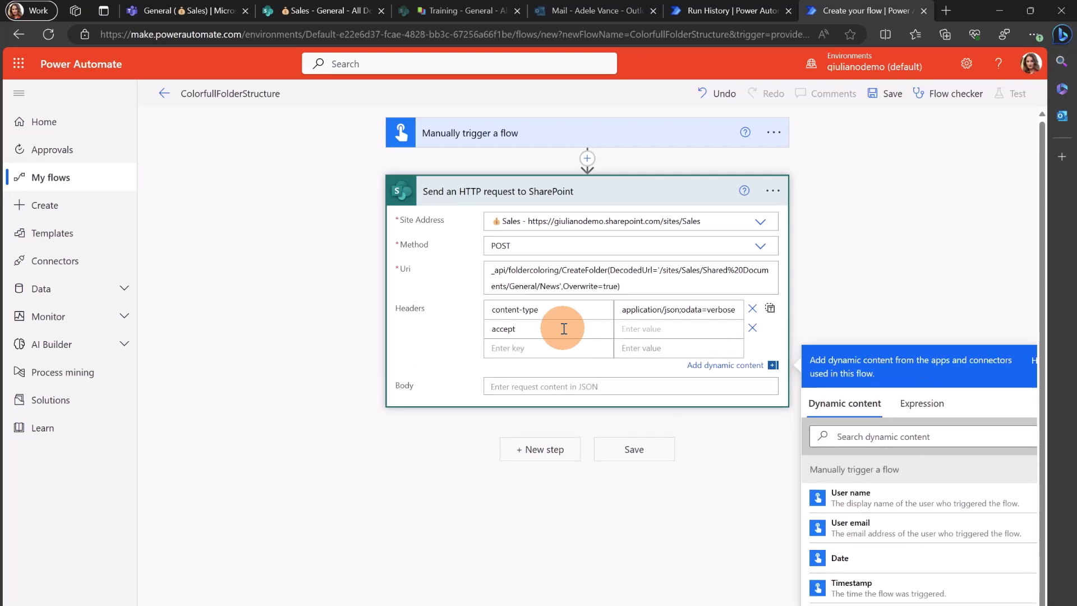
{"action": "type", "text": "application/json;odata=verbose"}
{"action": "key", "text": "Tab"}
{"action": "key", "text": "Tab"}
{"action": "key", "text": "Tab"}
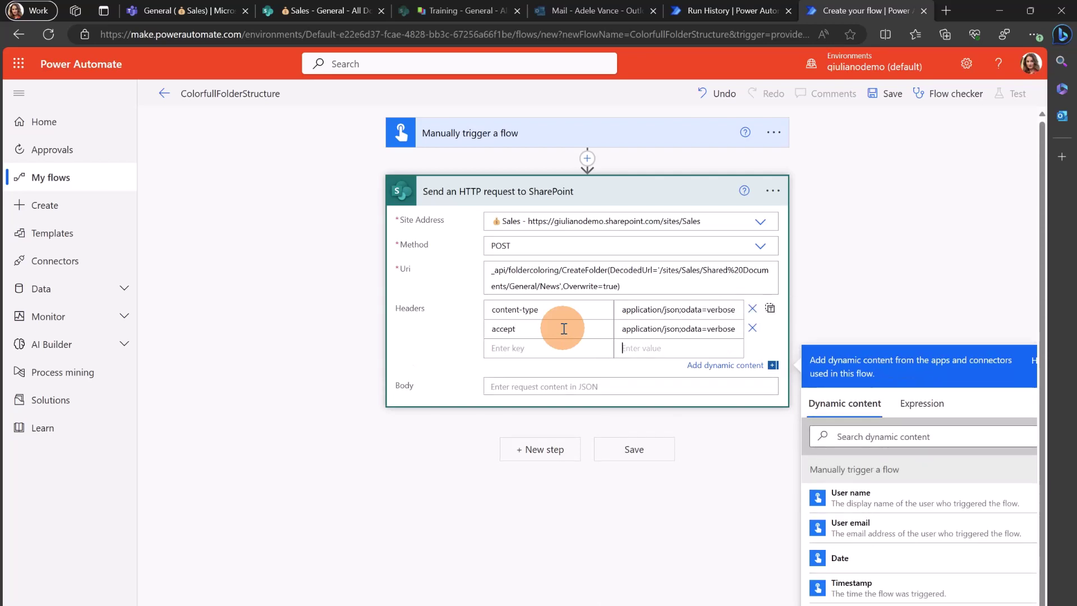
Paste the coloringInformation JSON setting ColorHex to "0" into the request Body
{"action": "left_click", "coordinate": [547, 386]}
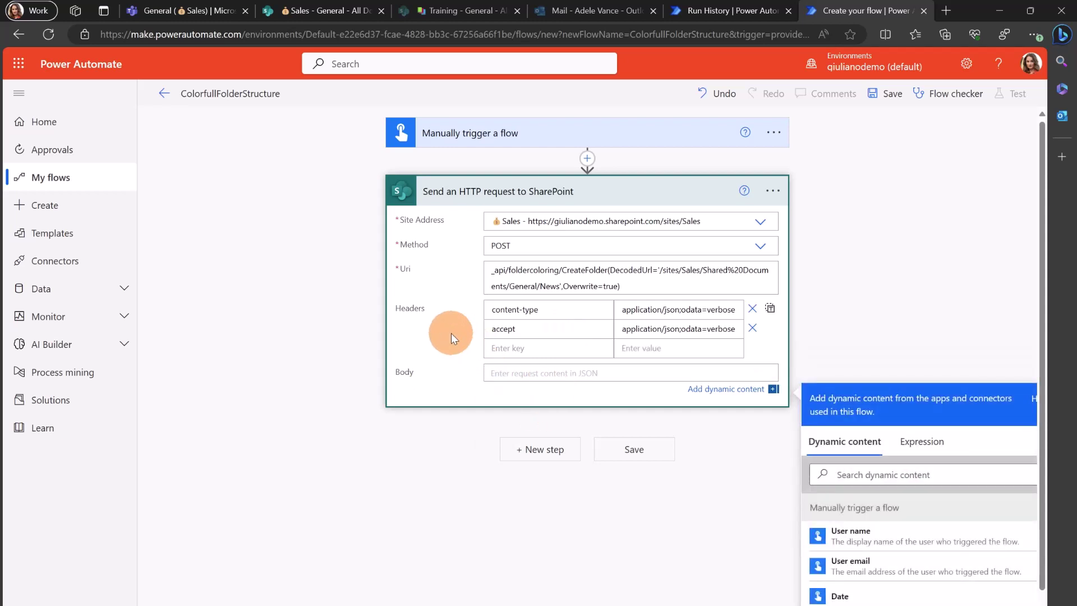
{"action": "key", "text": "super+v"}
{"action": "left_click", "coordinate": [574, 504]}
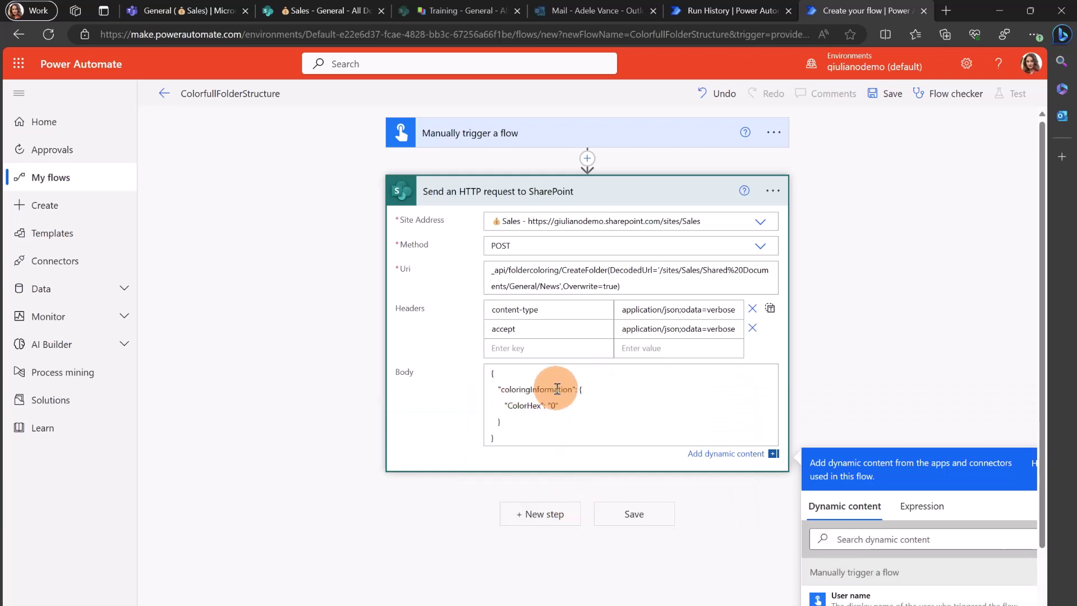
{"action": "left_click", "coordinate": [526, 390]}
{"action": "double_click", "coordinate": [532, 408]}
{"action": "left_click", "coordinate": [669, 409]}
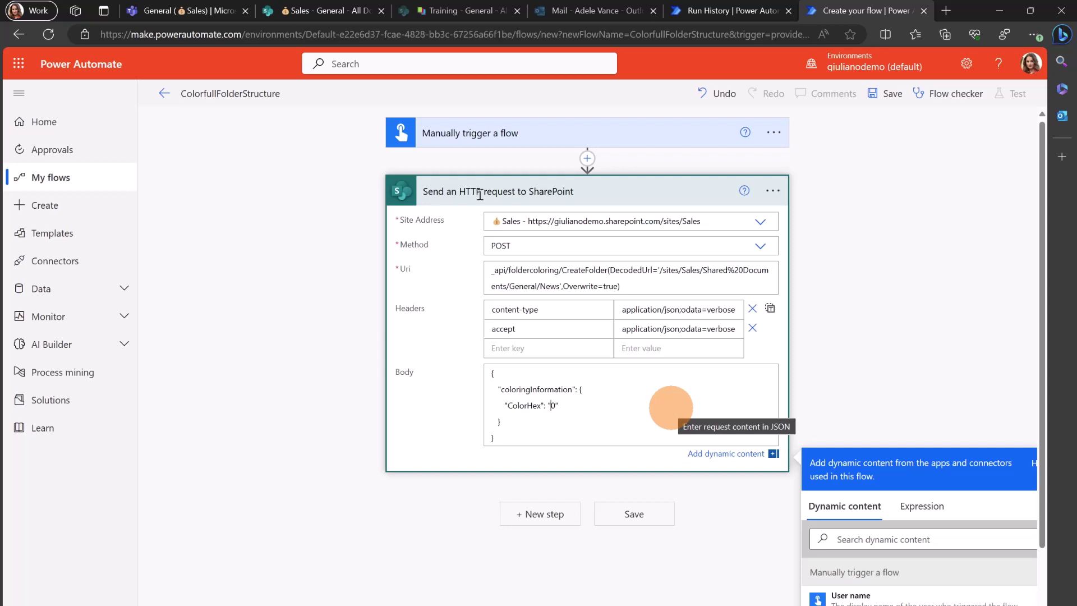
{"action": "left_click", "coordinate": [201, 18]}
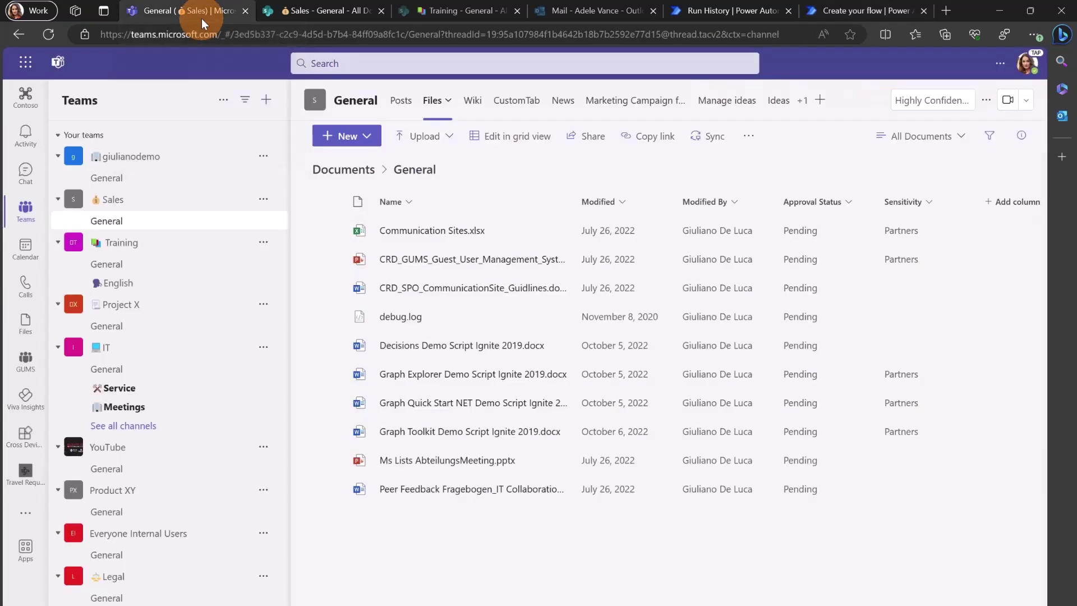
{"action": "left_click", "coordinate": [347, 135]}
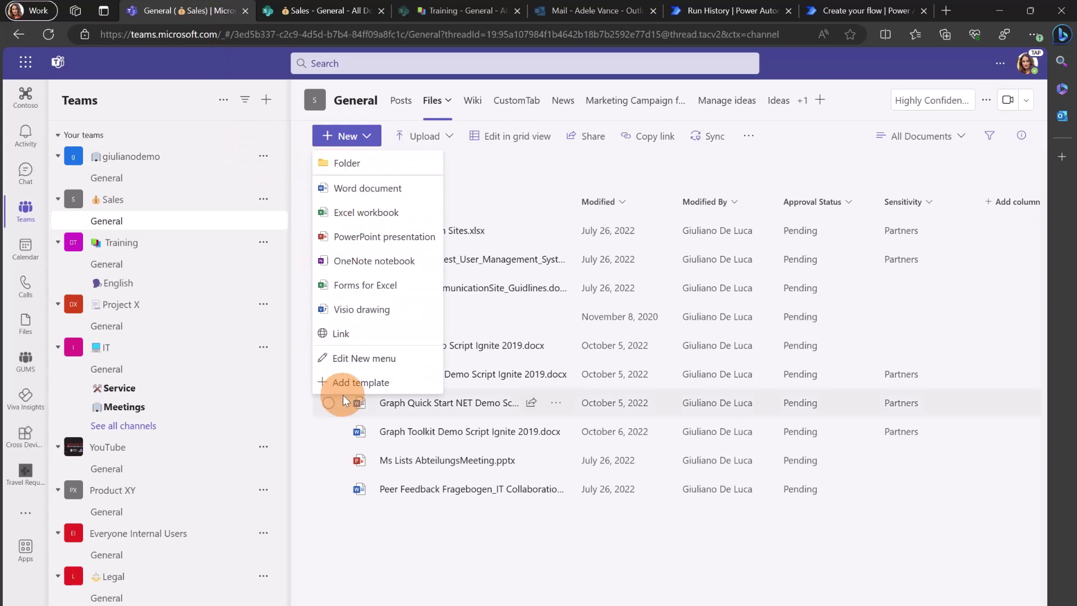
{"action": "left_click", "coordinate": [354, 164]}
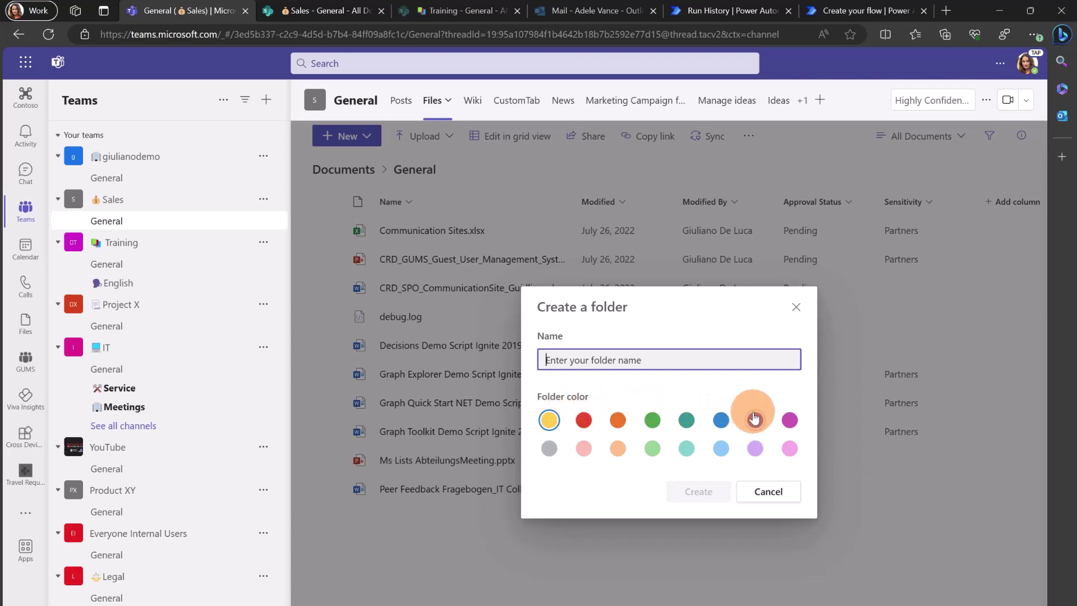
{"action": "left_click", "coordinate": [844, 17]}
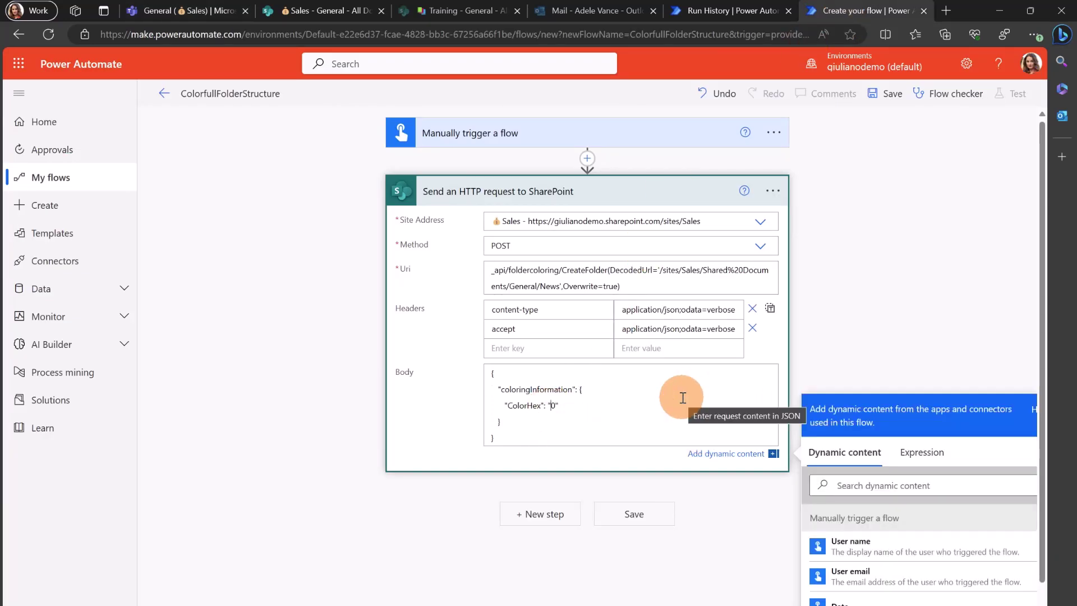
Copy the HTTP request action to my clipboard from its options menu
{"action": "left_click", "coordinate": [772, 192]}
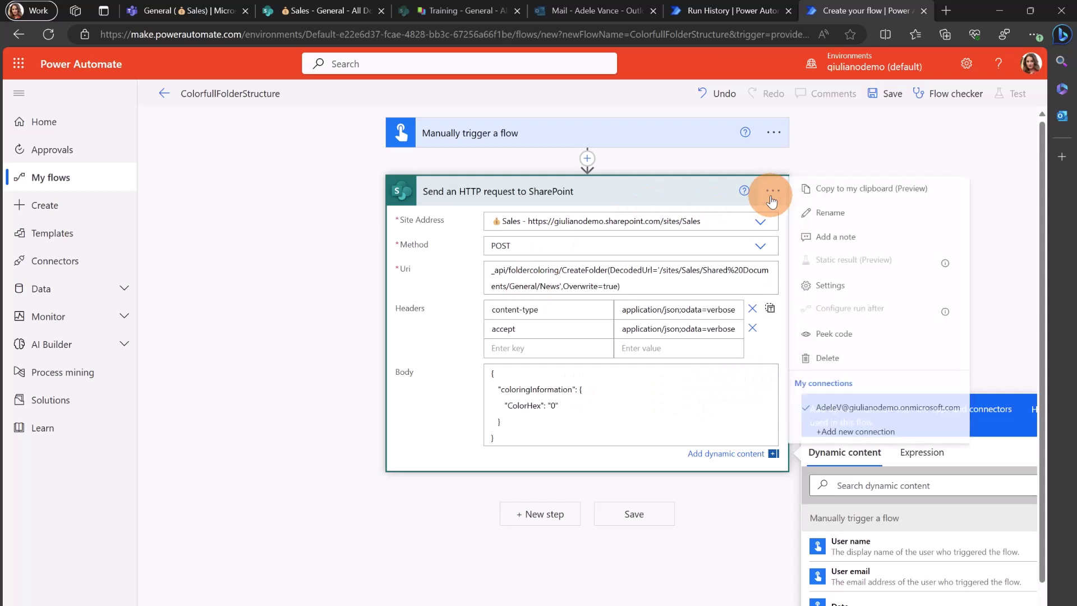
{"action": "left_click", "coordinate": [836, 190]}
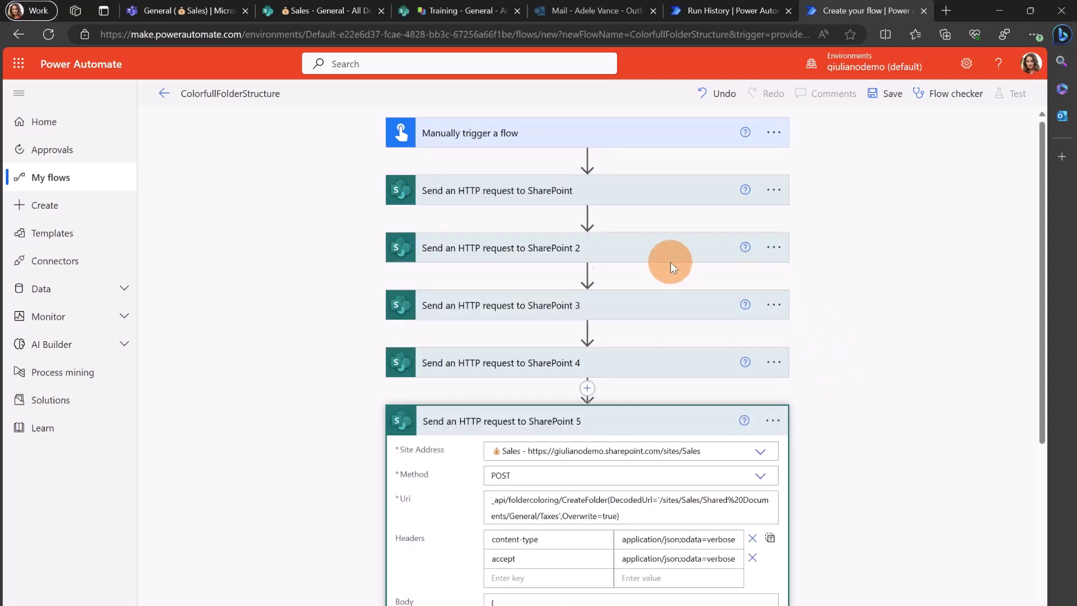
{"action": "left_click", "coordinate": [671, 262]}
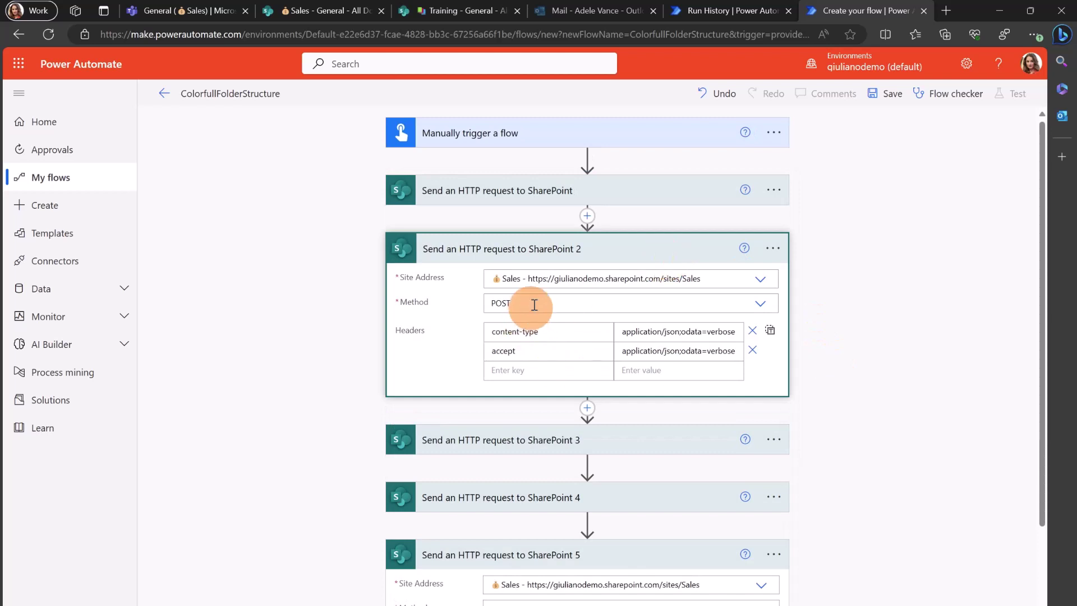
{"action": "left_click", "coordinate": [560, 248]}
{"action": "left_click", "coordinate": [560, 249]}
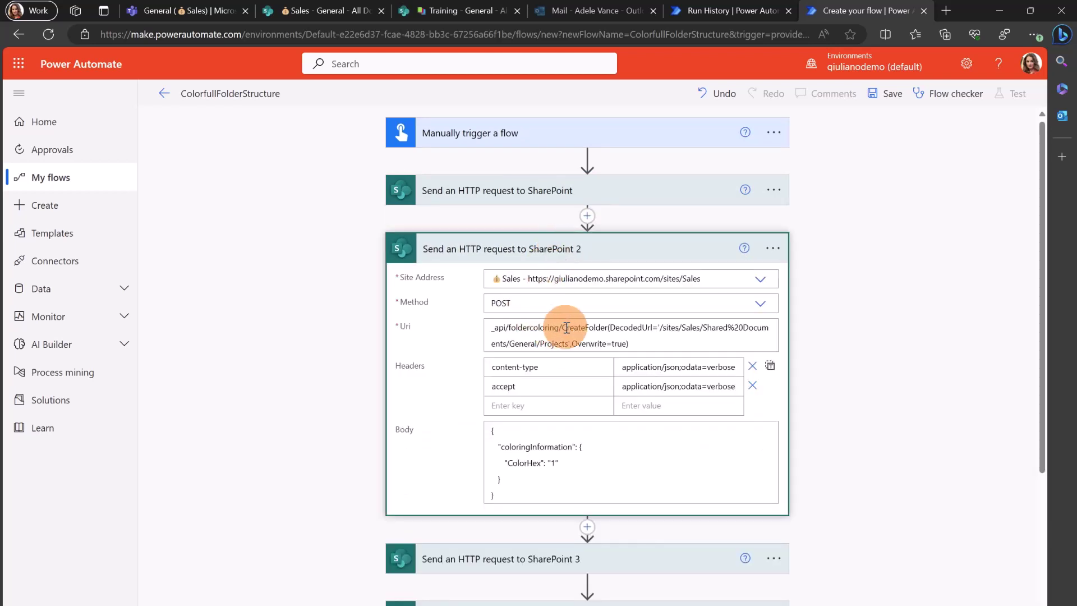
{"action": "scroll", "coordinate": [572, 338], "scroll_direction": "down", "scroll_amount": 6}
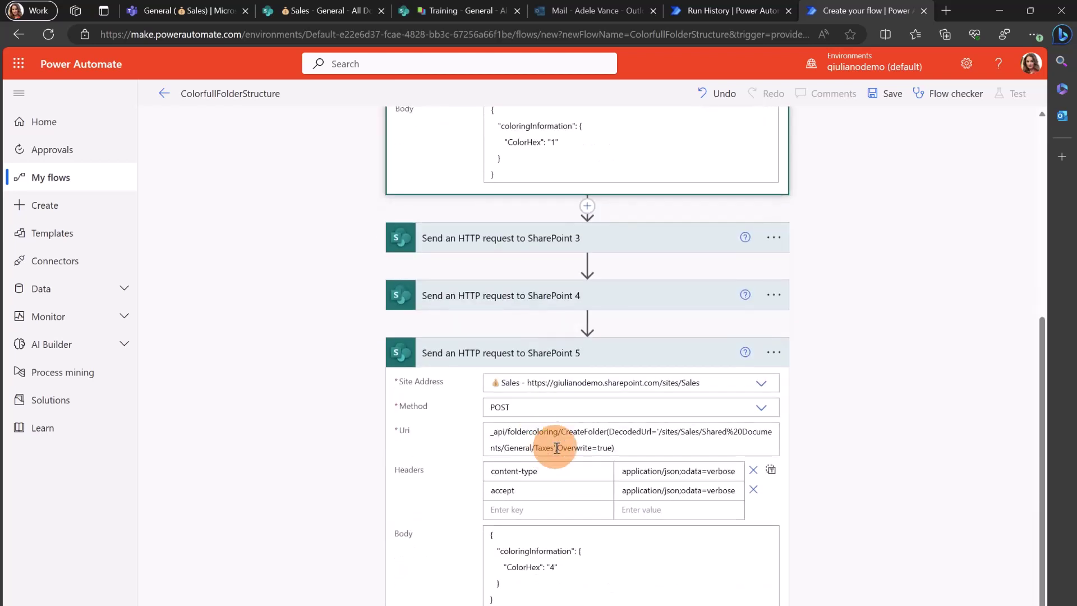
{"action": "left_click", "coordinate": [534, 296]}
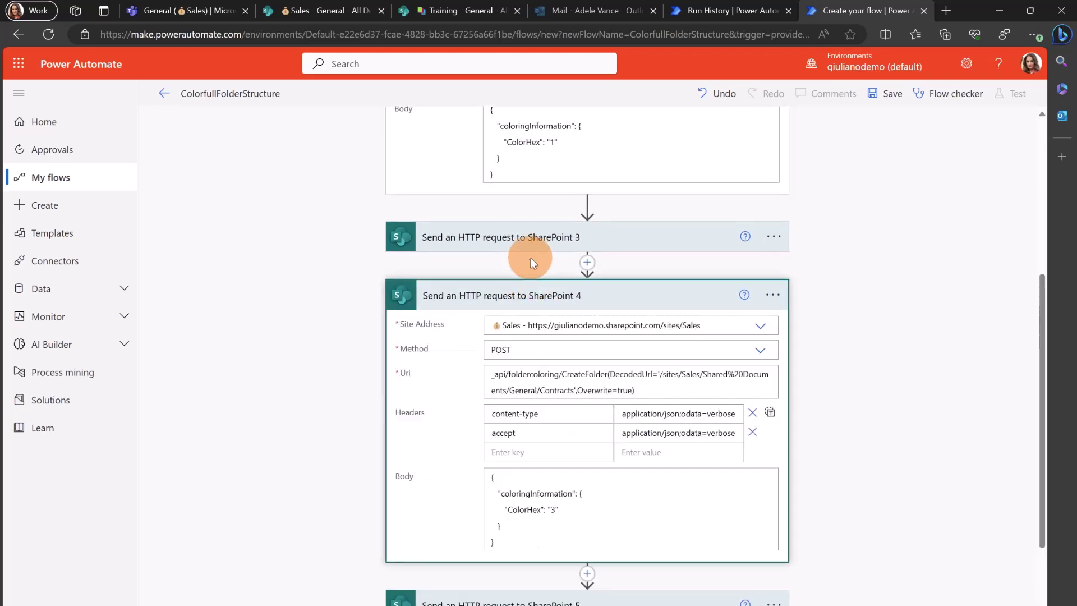
{"action": "scroll", "coordinate": [799, 305], "scroll_direction": "up", "scroll_amount": 5}
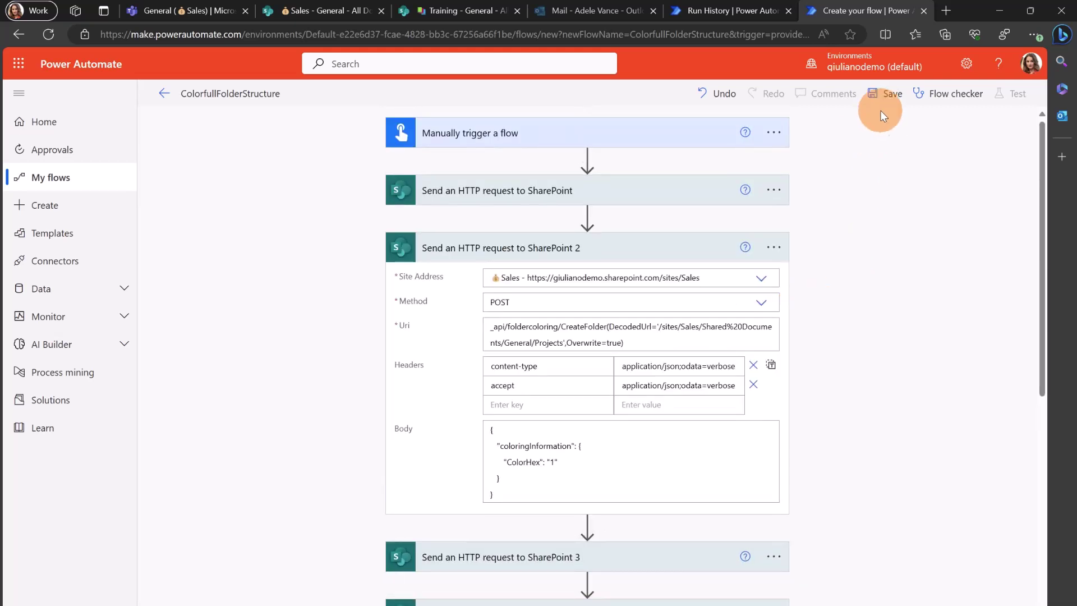
Save the ColorfullFolderStructure flow and run a manual test of it
{"action": "left_click", "coordinate": [882, 93]}
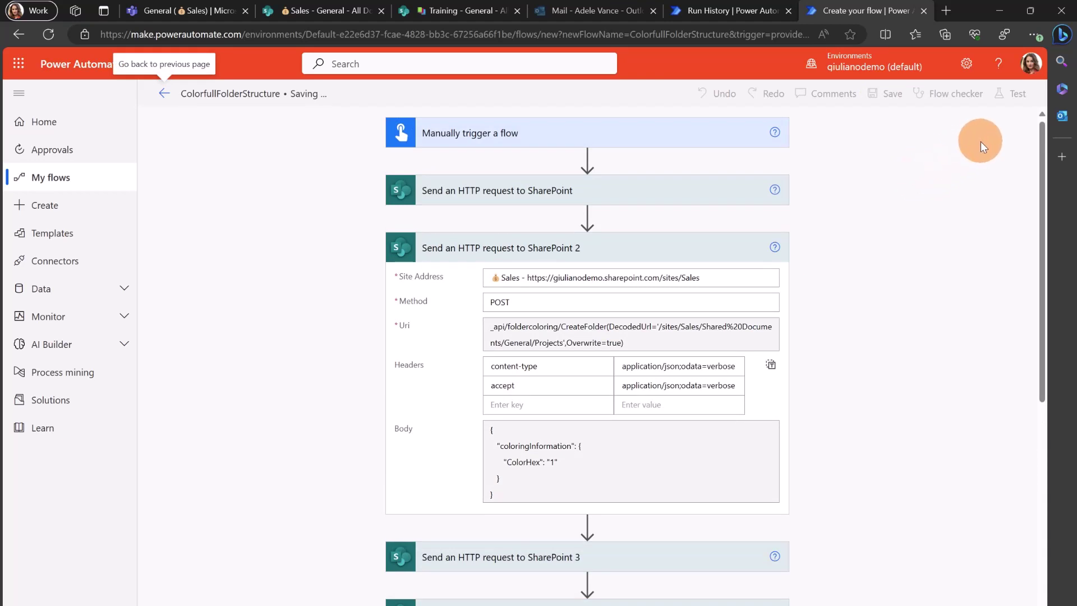
{"action": "left_click", "coordinate": [1011, 96]}
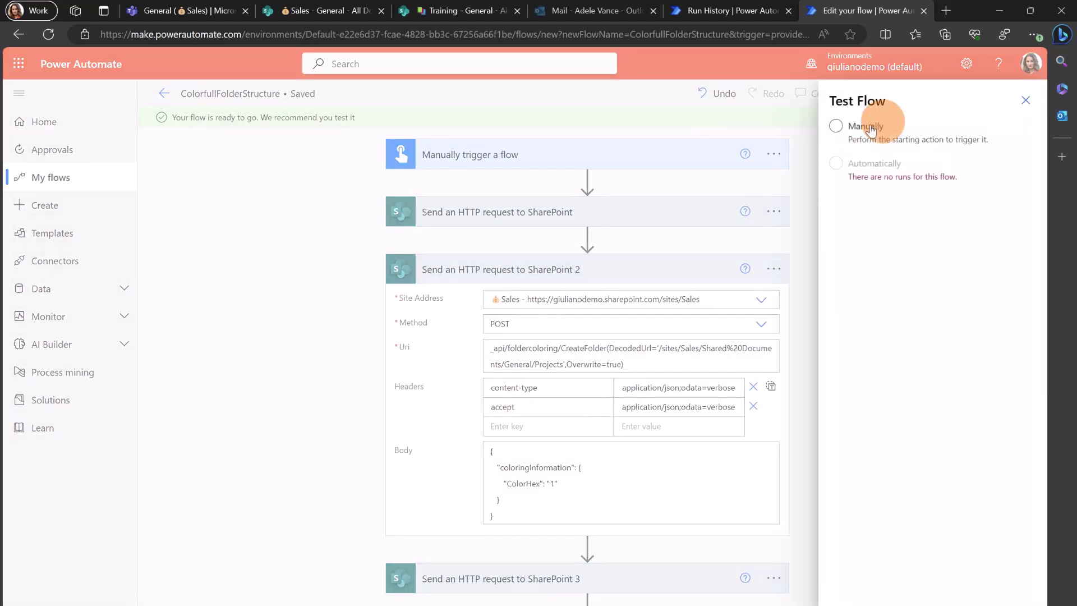
{"action": "left_click", "coordinate": [836, 126]}
{"action": "key", "text": "Return"}
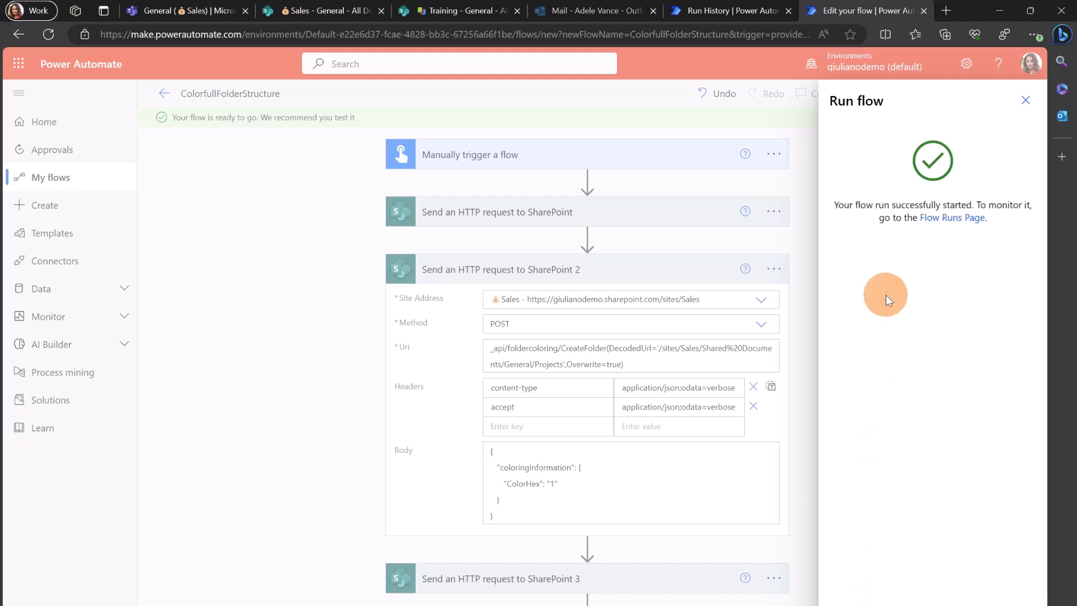
{"action": "key", "text": "Escape"}
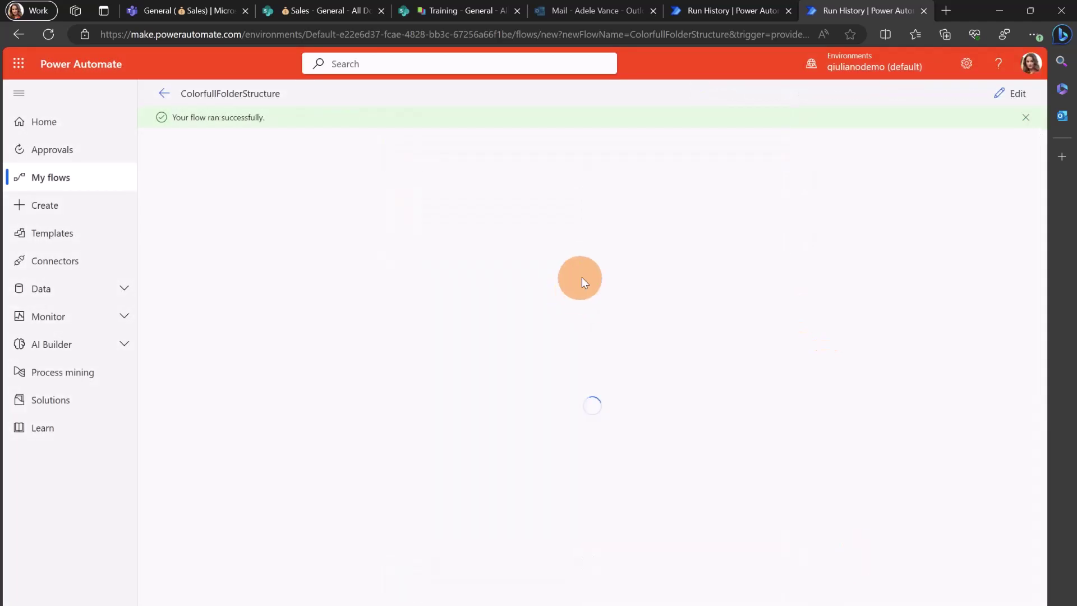
In Teams, close the new-folder dialog and show the Sales General channel's Files
{"action": "left_click", "coordinate": [205, 15]}
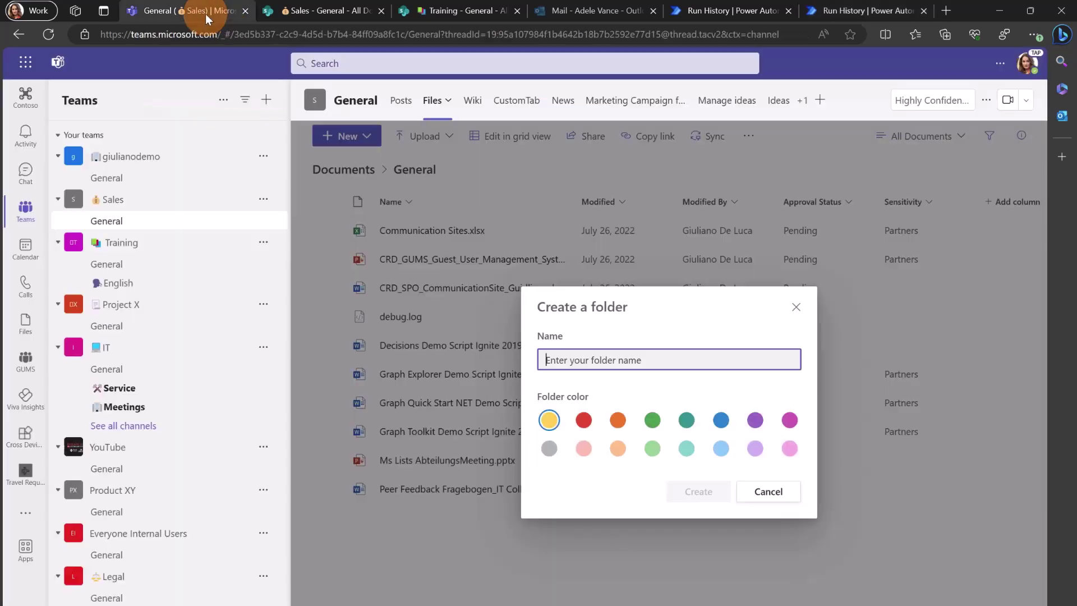
{"action": "left_click", "coordinate": [796, 306]}
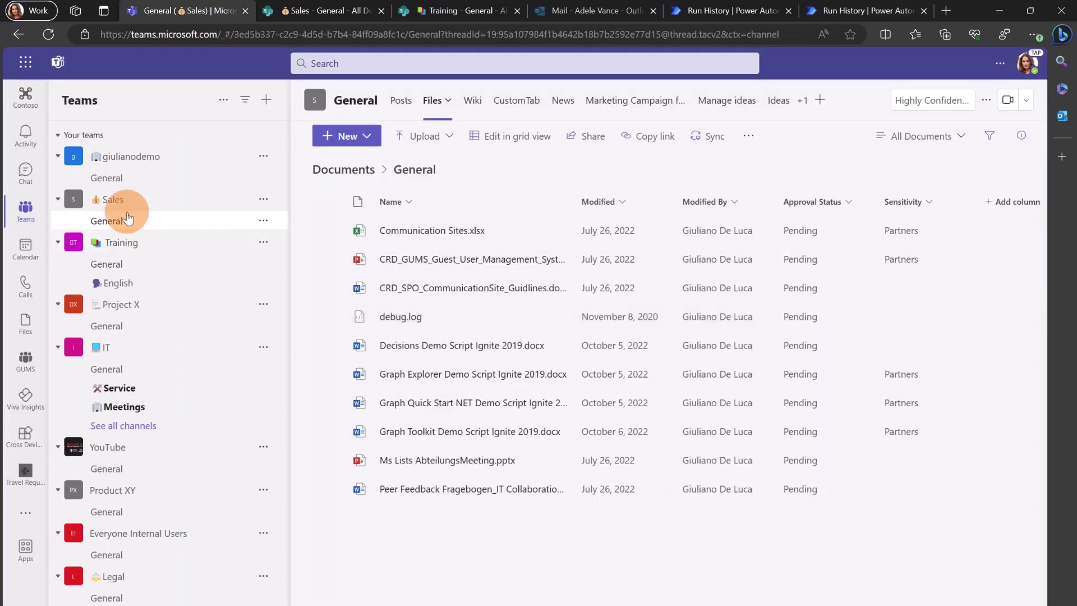
{"action": "left_click", "coordinate": [118, 243]}
{"action": "left_click", "coordinate": [117, 243]}
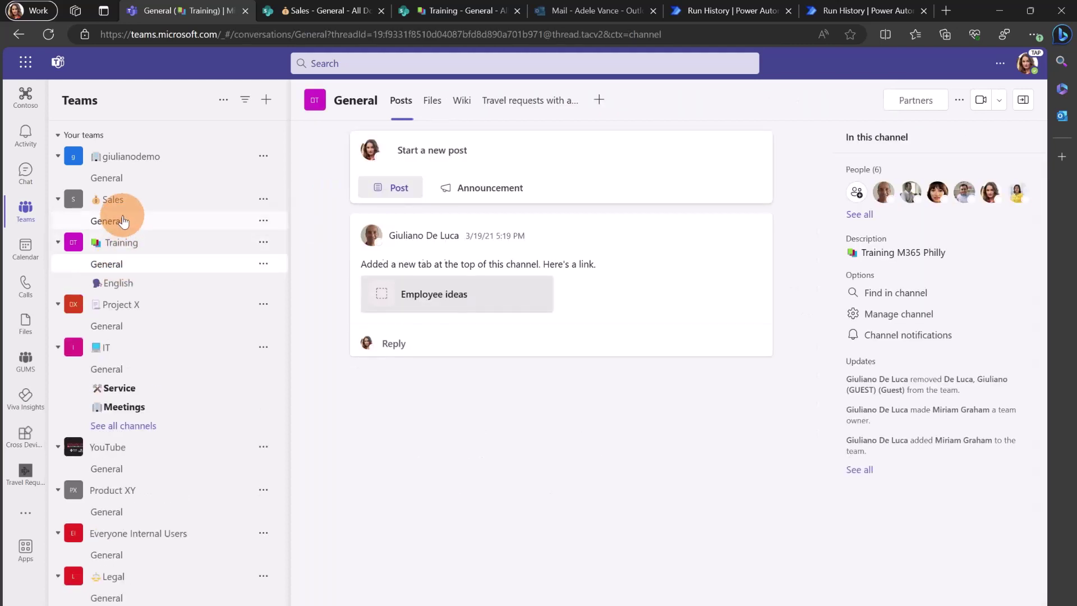
{"action": "left_click", "coordinate": [122, 222]}
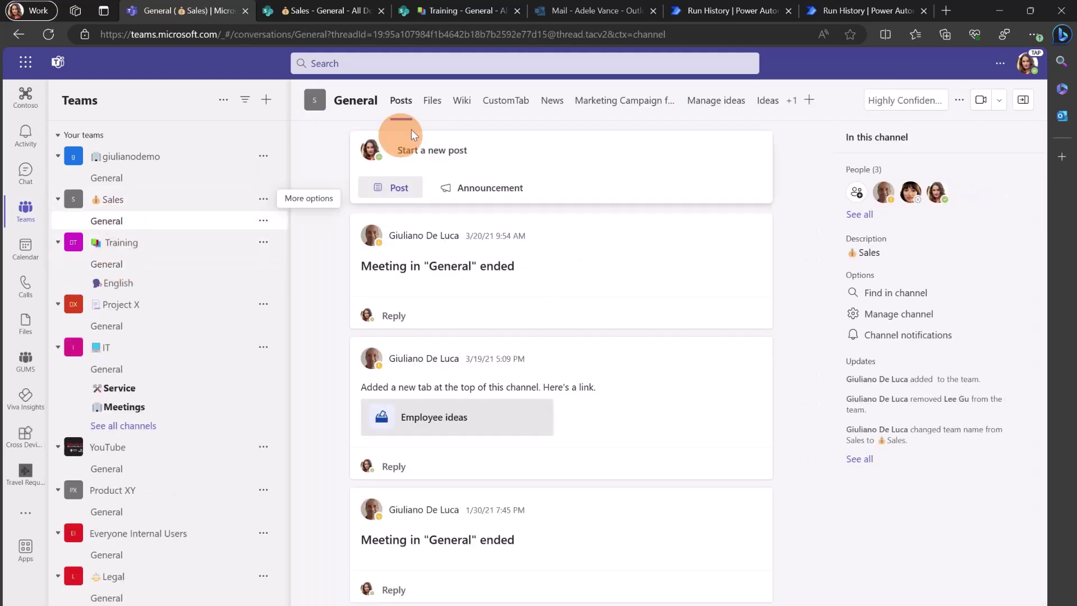
{"action": "left_click", "coordinate": [440, 105]}
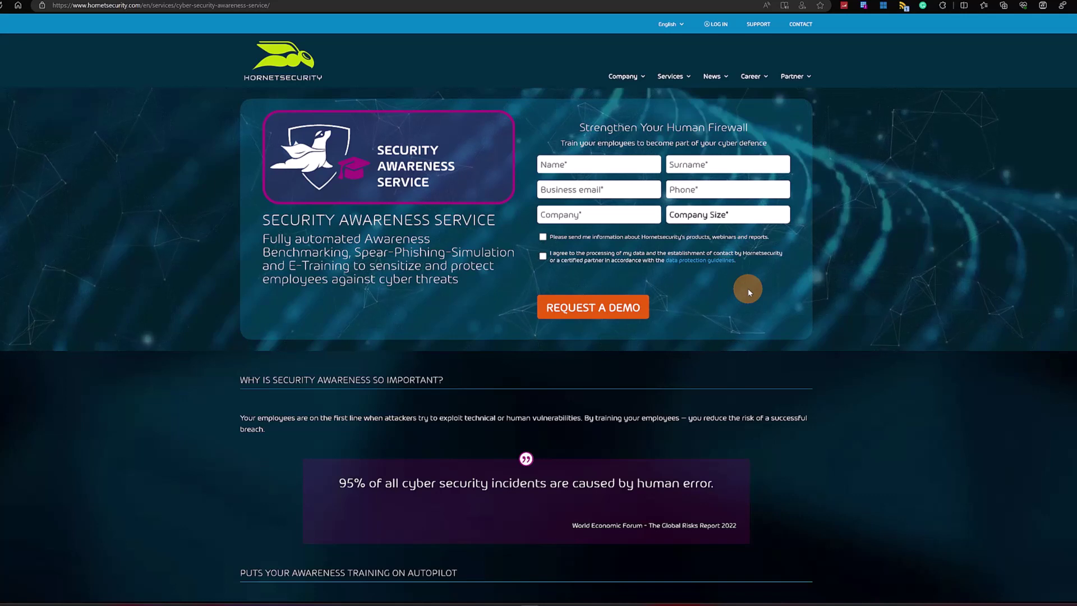
Scroll down the Security Awareness Service page through its feature sections
{"action": "scroll", "coordinate": [748, 292], "scroll_direction": "down", "scroll_amount": 2}
{"action": "scroll", "coordinate": [748, 288], "scroll_direction": "down", "scroll_amount": 6}
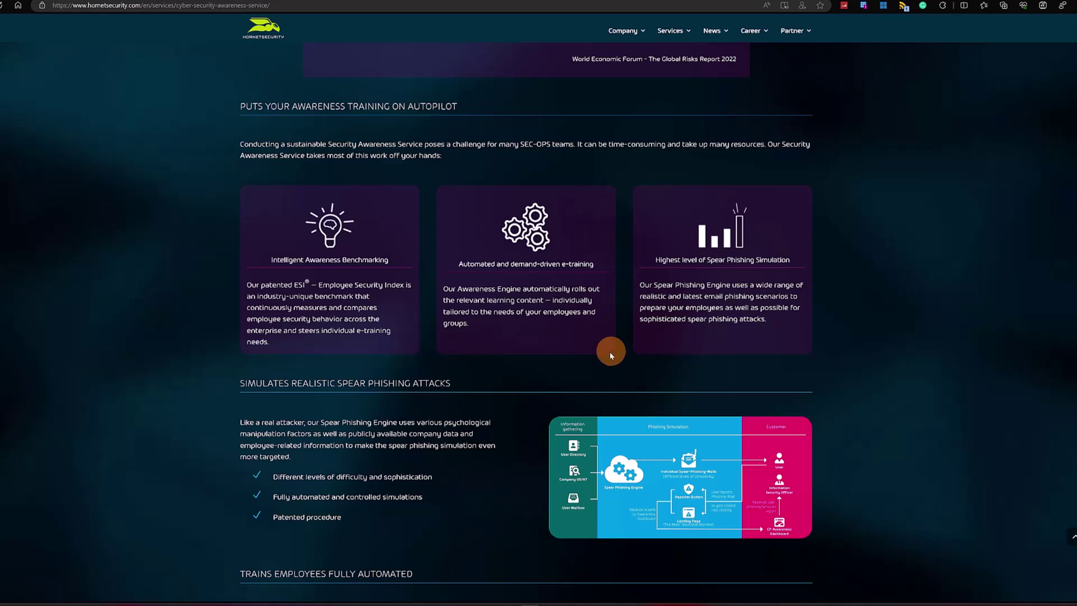
{"action": "scroll", "coordinate": [557, 354], "scroll_direction": "down", "scroll_amount": 8}
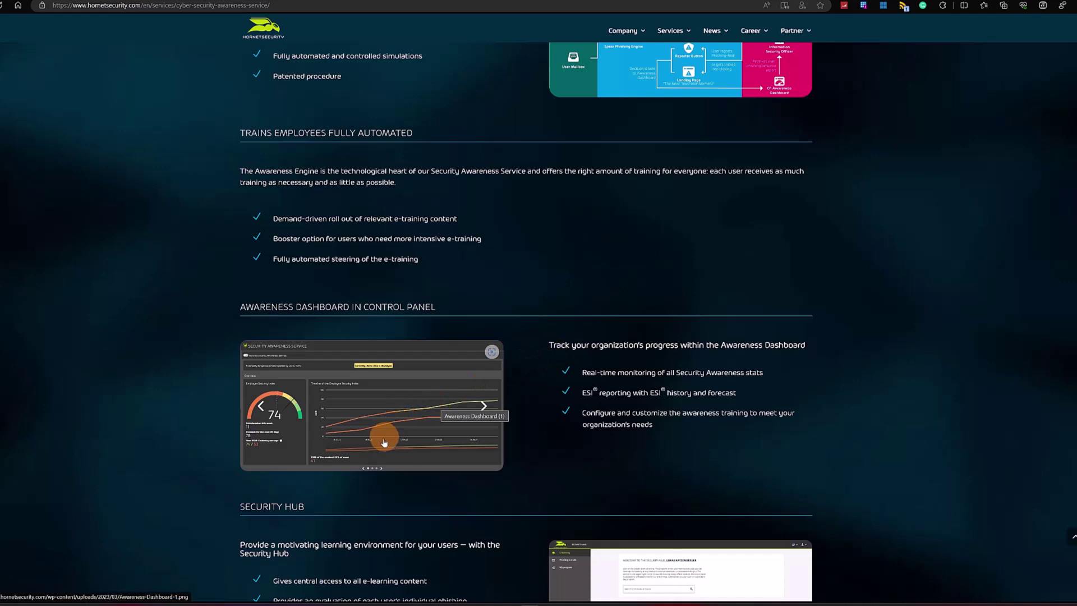
{"action": "left_click", "coordinate": [381, 472]}
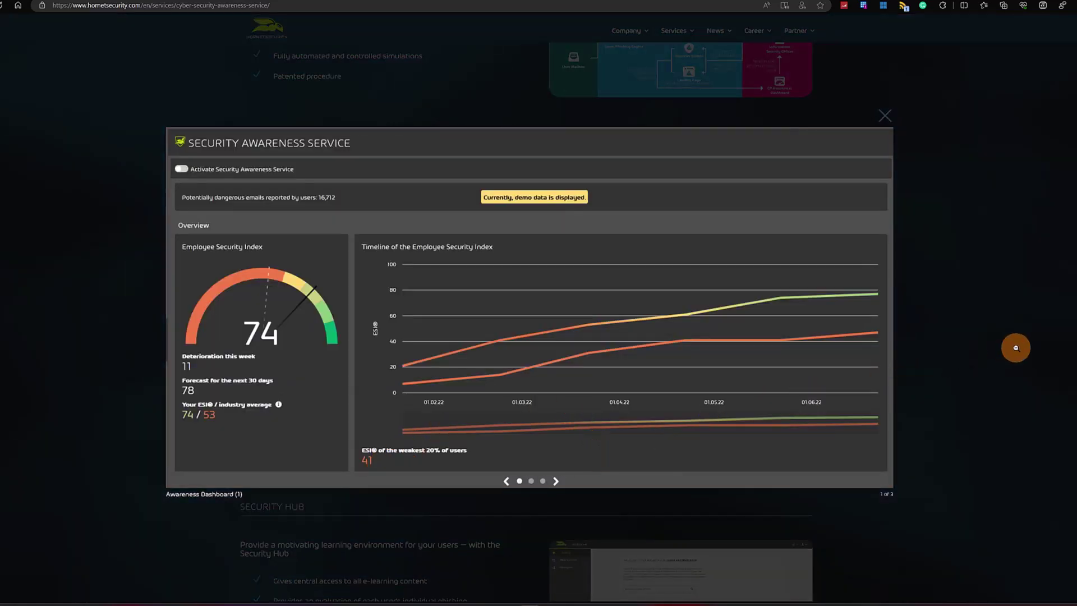
{"action": "left_click", "coordinate": [1073, 317]}
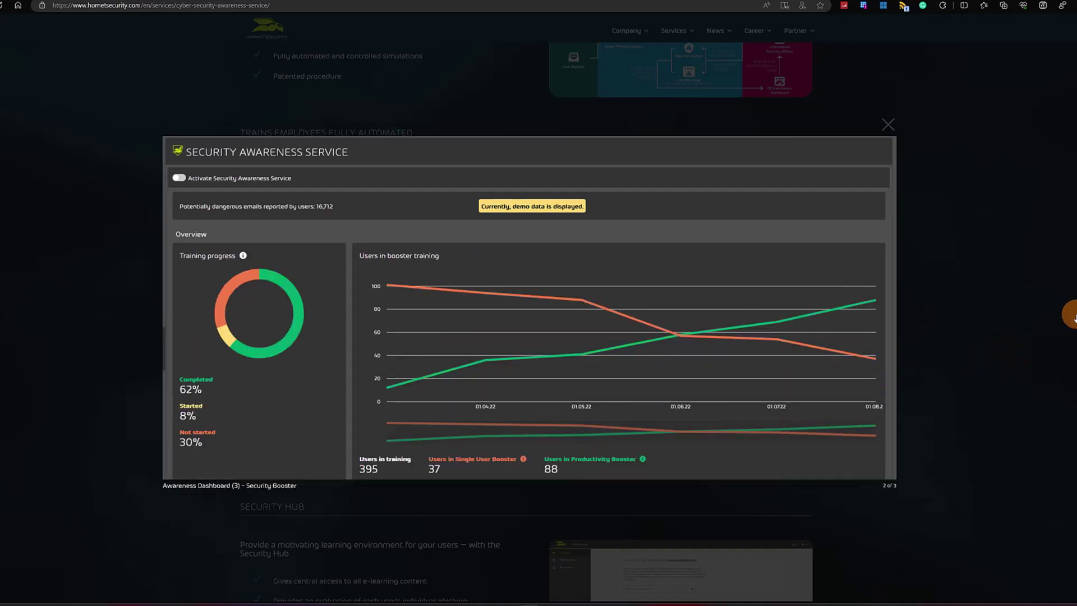
{"action": "left_click", "coordinate": [1073, 317]}
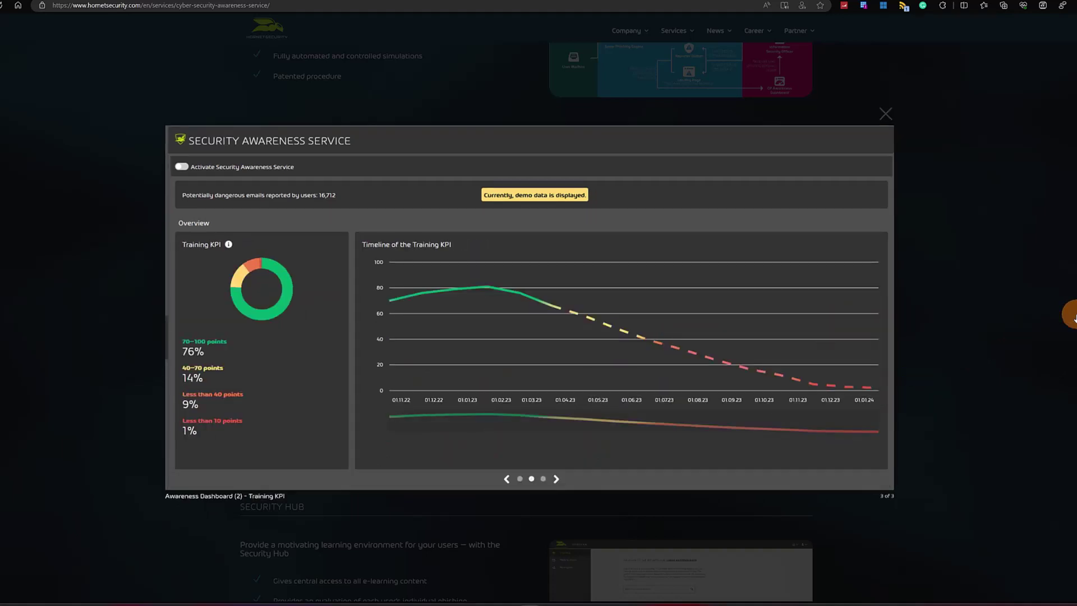
{"action": "left_click", "coordinate": [1073, 318]}
{"action": "left_click", "coordinate": [1058, 282]}
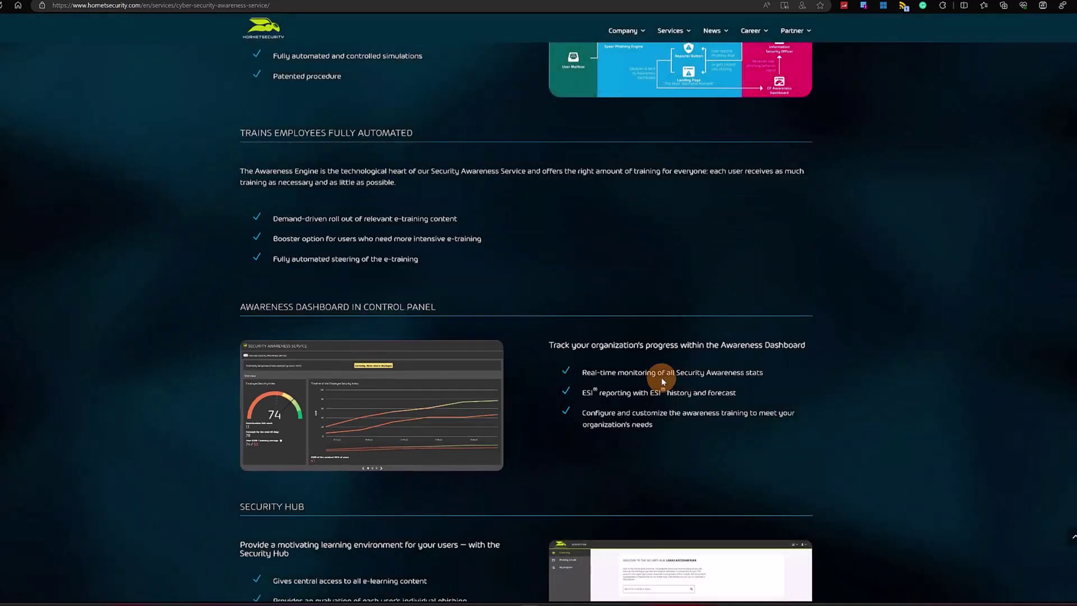
{"action": "scroll", "coordinate": [650, 378], "scroll_direction": "down", "scroll_amount": 5}
{"action": "scroll", "coordinate": [629, 365], "scroll_direction": "down", "scroll_amount": 2}
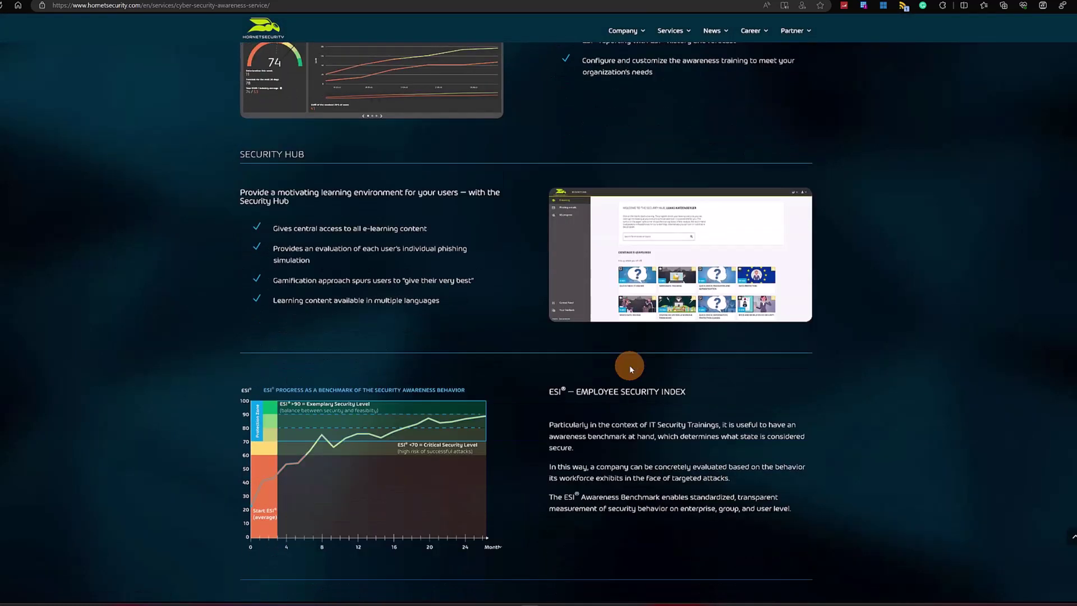
Scroll through pages 6 to 8 of the ESI whitepaper to view its ESI charts
{"action": "scroll", "coordinate": [629, 365], "scroll_direction": "down", "scroll_amount": 4}
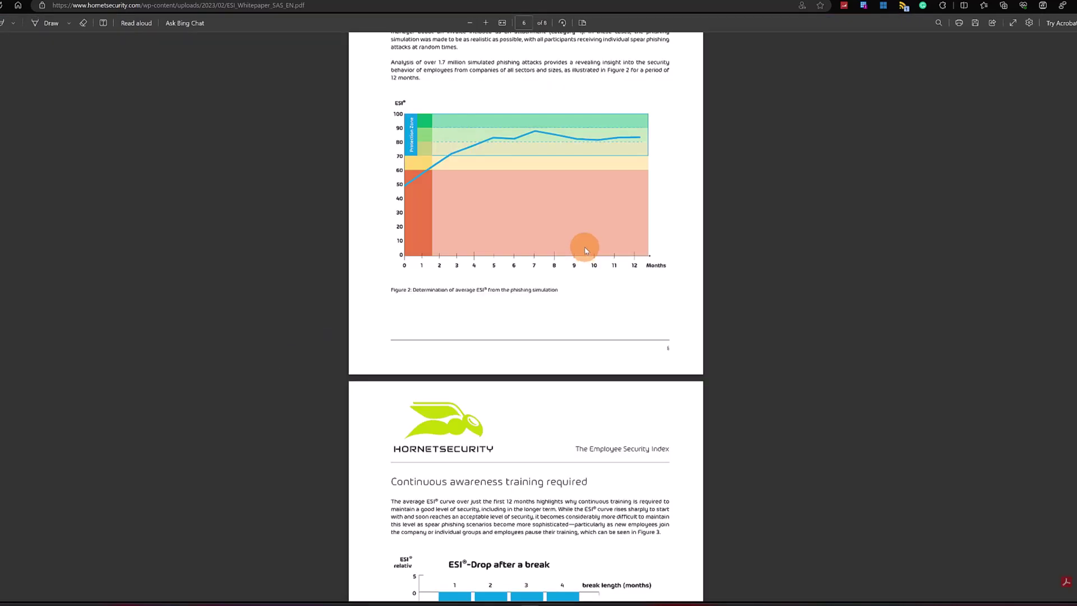
{"action": "scroll", "coordinate": [585, 249], "scroll_direction": "down", "scroll_amount": 8}
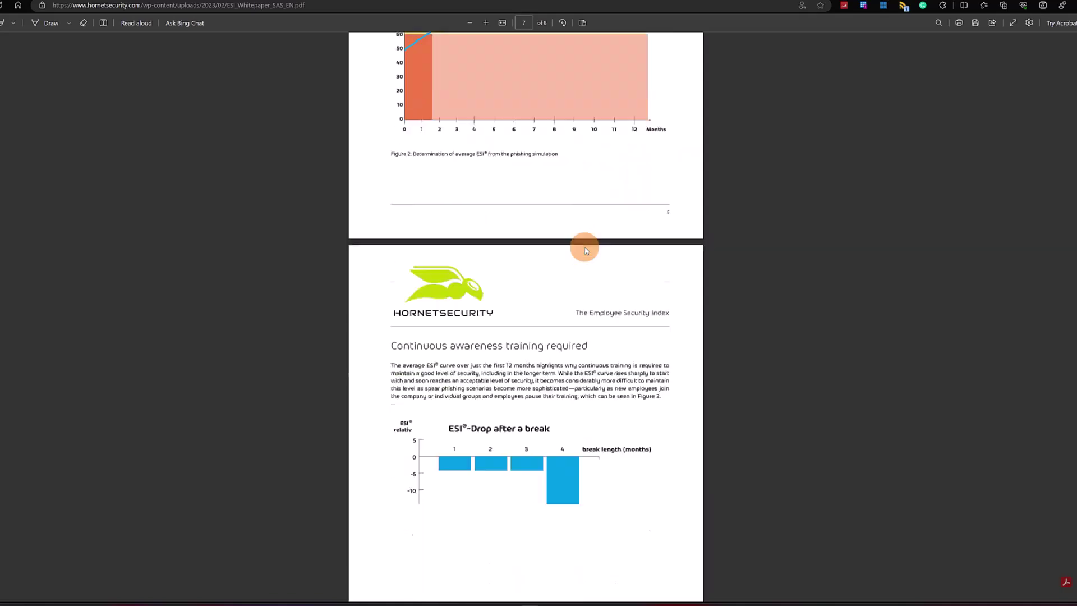
{"action": "scroll", "coordinate": [585, 250], "scroll_direction": "down", "scroll_amount": 6}
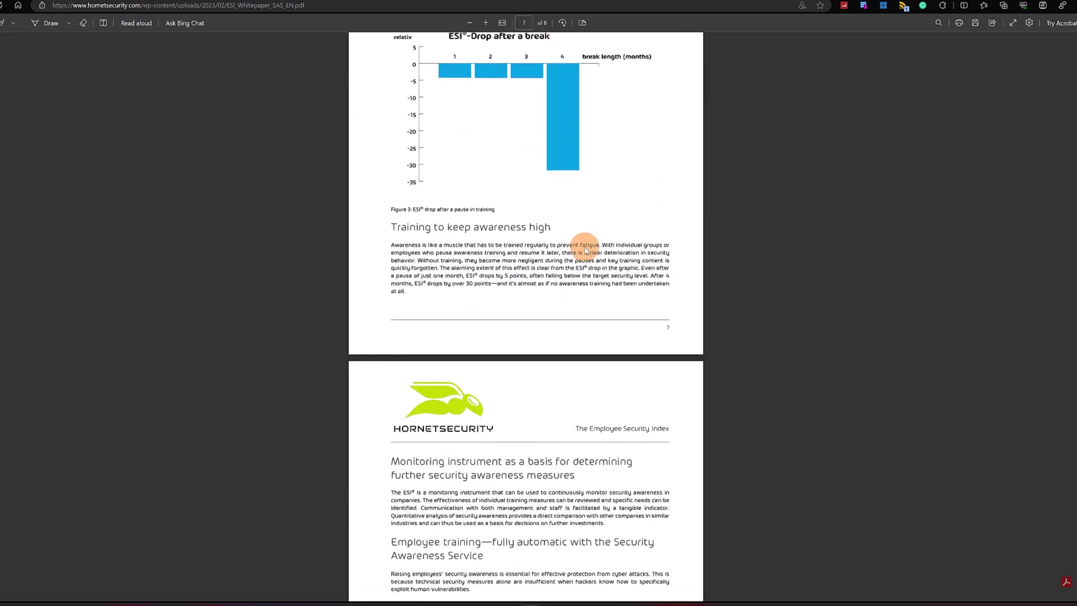
{"action": "scroll", "coordinate": [585, 249], "scroll_direction": "up", "scroll_amount": 7}
{"action": "scroll", "coordinate": [585, 249], "scroll_direction": "up", "scroll_amount": 12}
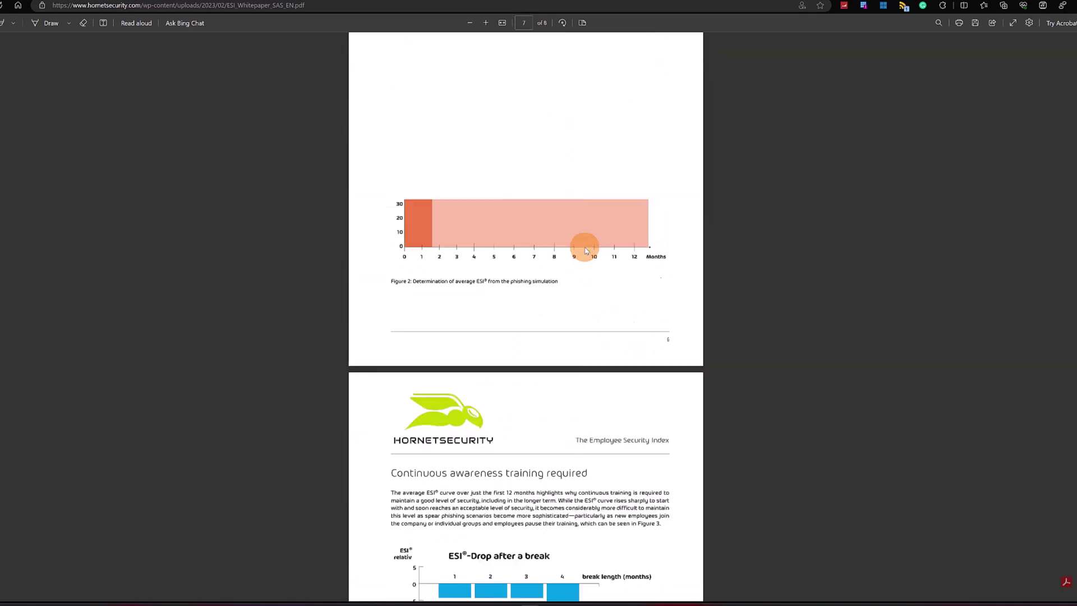